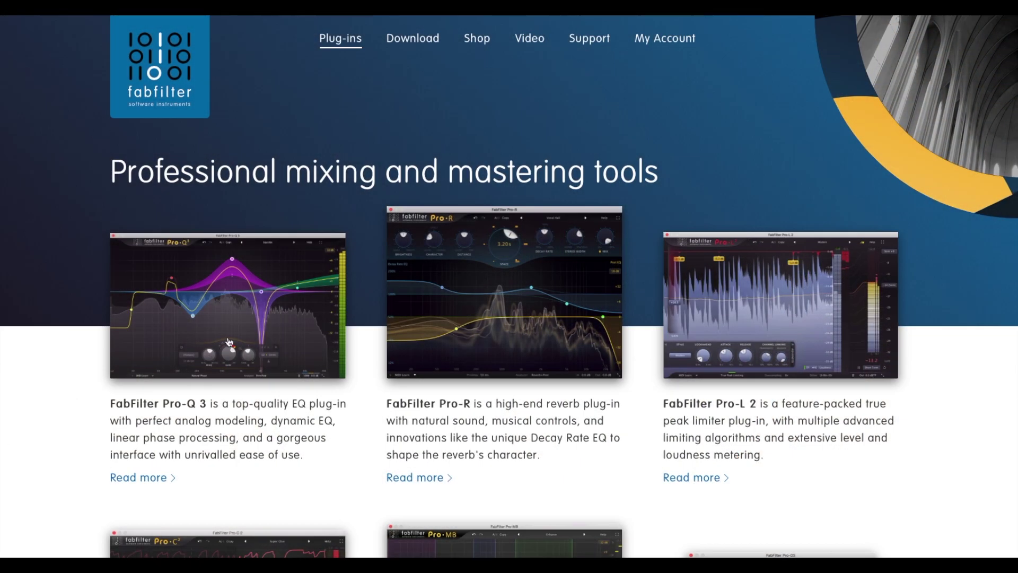
# Open the Pro-Q 3 product page on the FabFilter site and scroll through it.
pyautogui.click(243, 327)
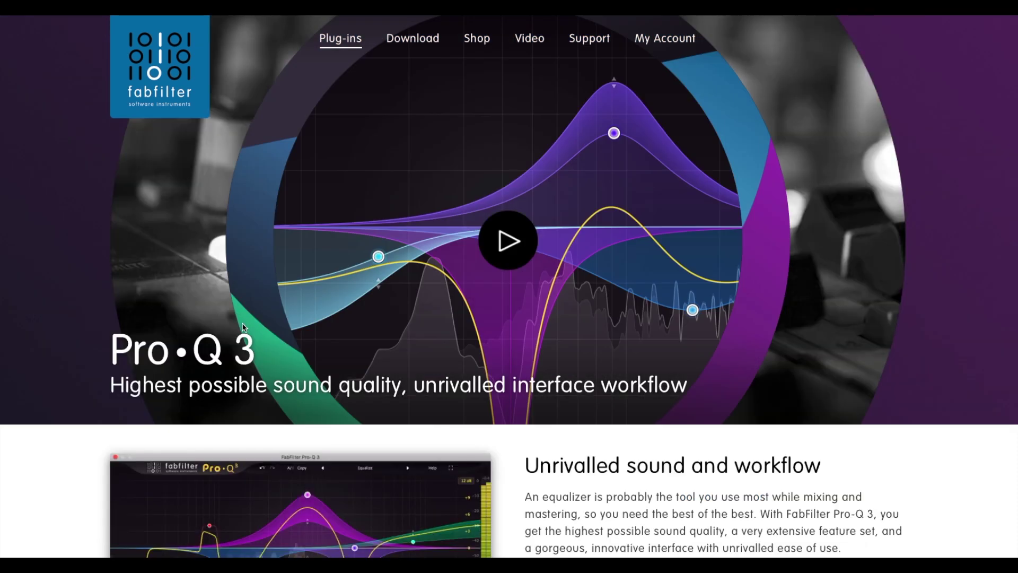
pyautogui.scroll(-5, 914, 232)
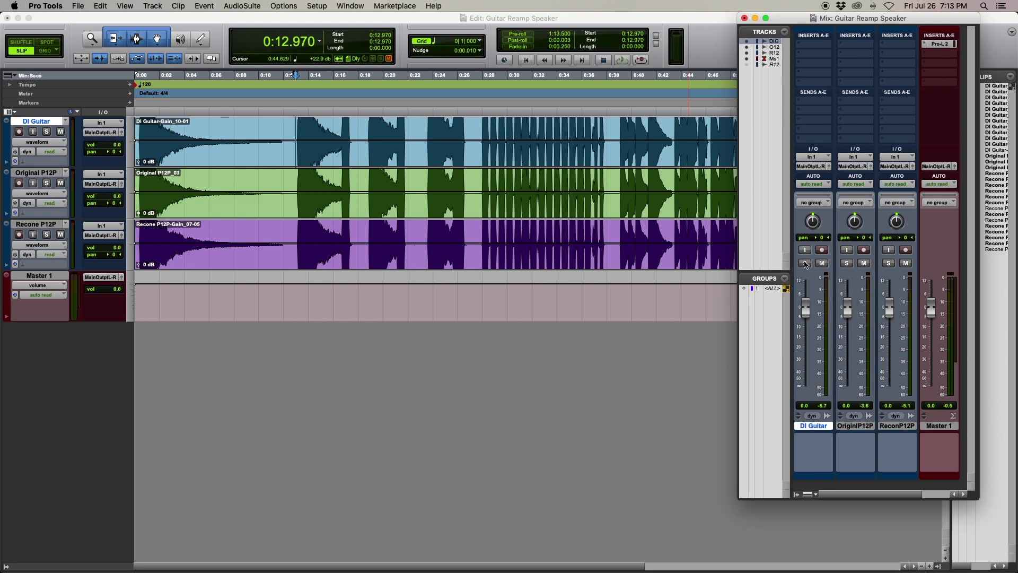
# Play the session with only the dry DI Guitar track soloed.
pyautogui.press('space')
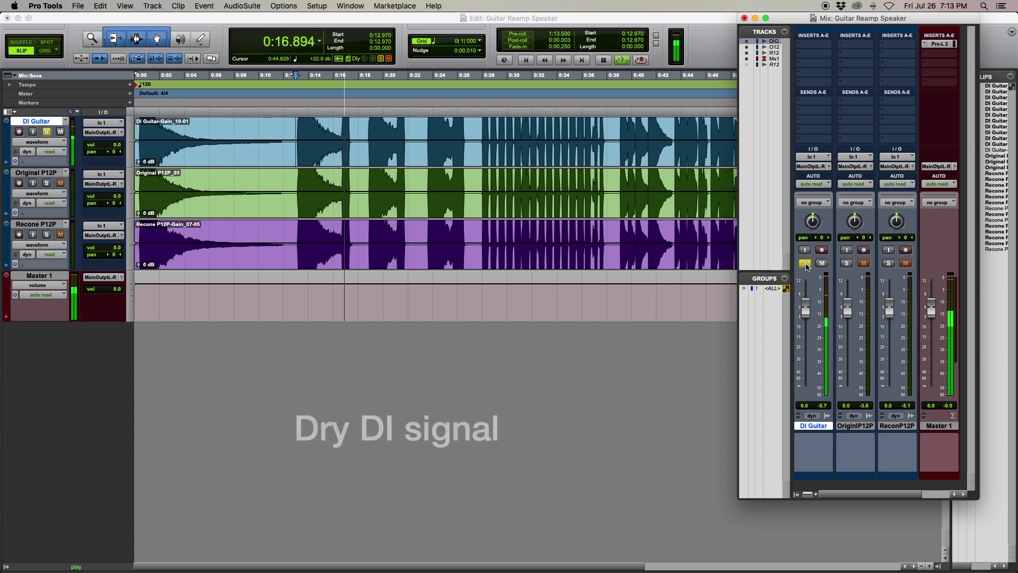
# Solo Original P12P and play it back to hear the original speaker.
pyautogui.press('space')
pyautogui.click(847, 263)
pyautogui.press('space')
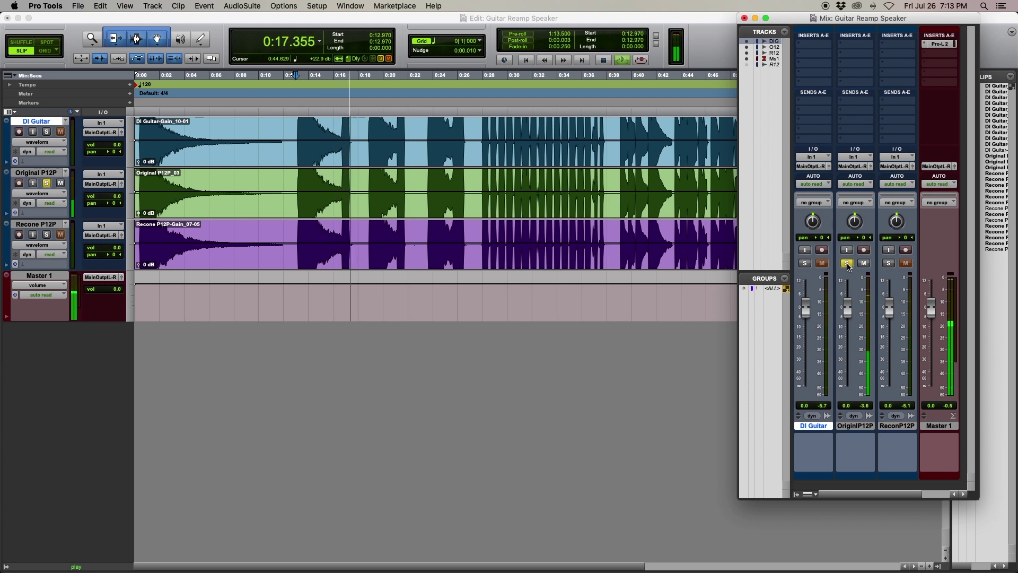
pyautogui.press('space')
pyautogui.press('space')
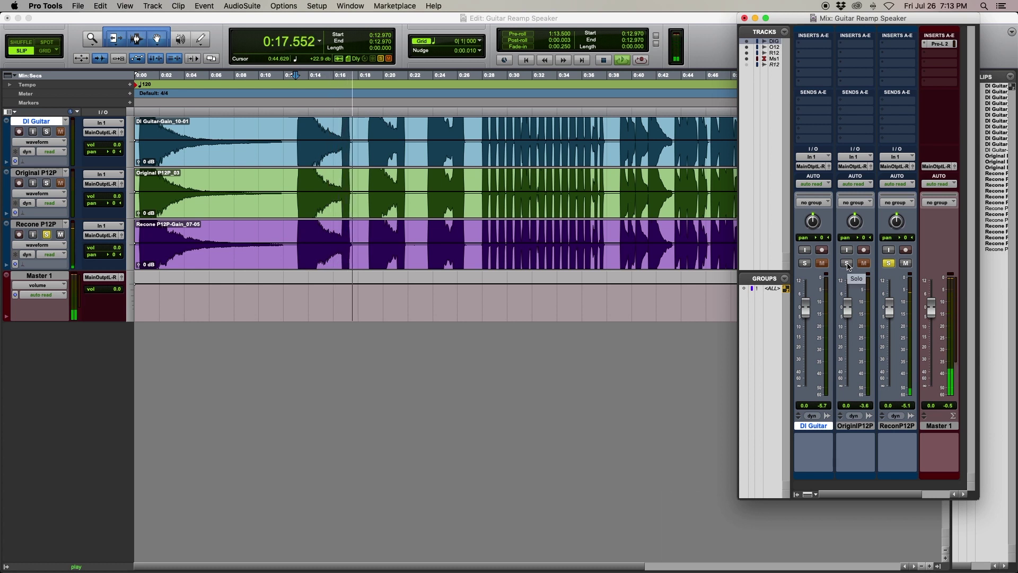
pyautogui.click(847, 264)
pyautogui.press('space')
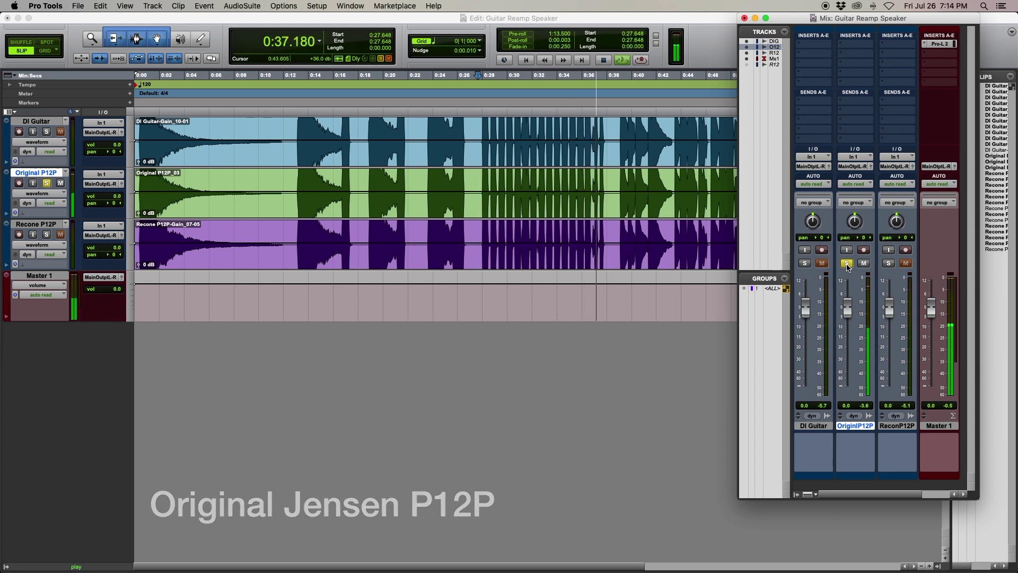
pyautogui.press('space')
# Solo Recone P12P and play it back to hear the reconed speaker.
pyautogui.click(889, 263)
pyautogui.press('space')
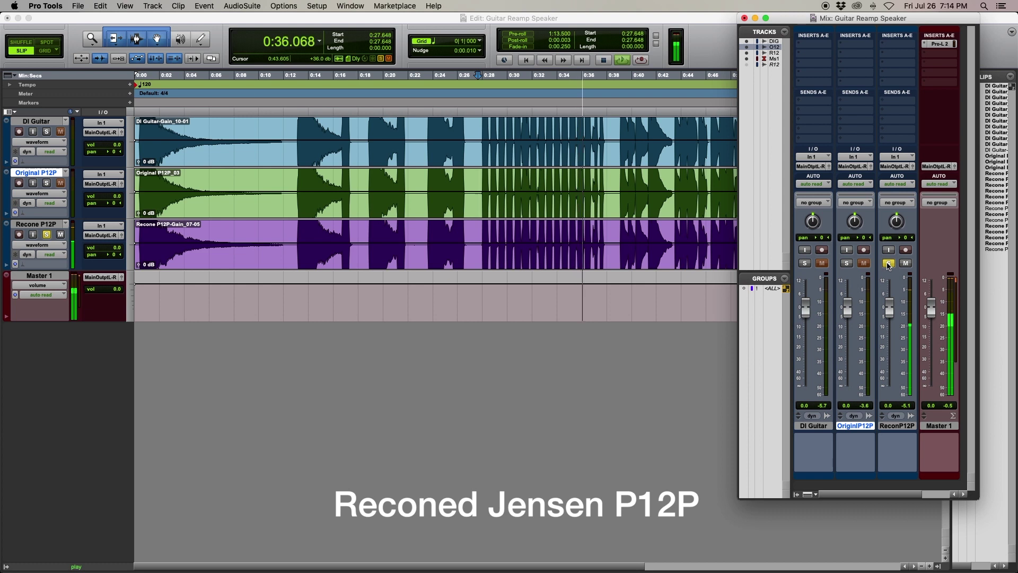
pyautogui.press('space')
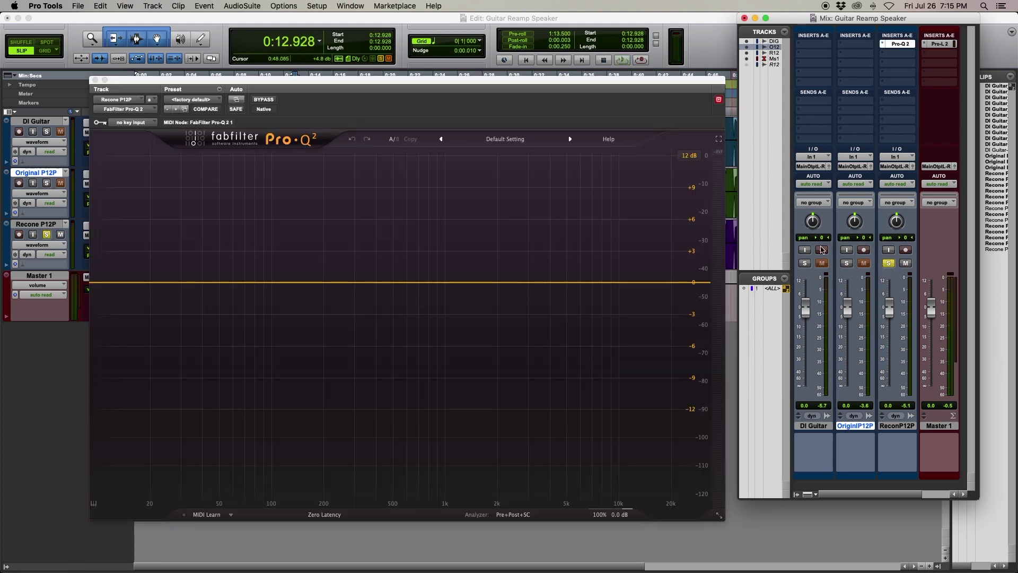
# During playback, add a +8.52 dB bell at 3195.7 Hz and a low bell cut near 128 Hz.
pyautogui.press('space')
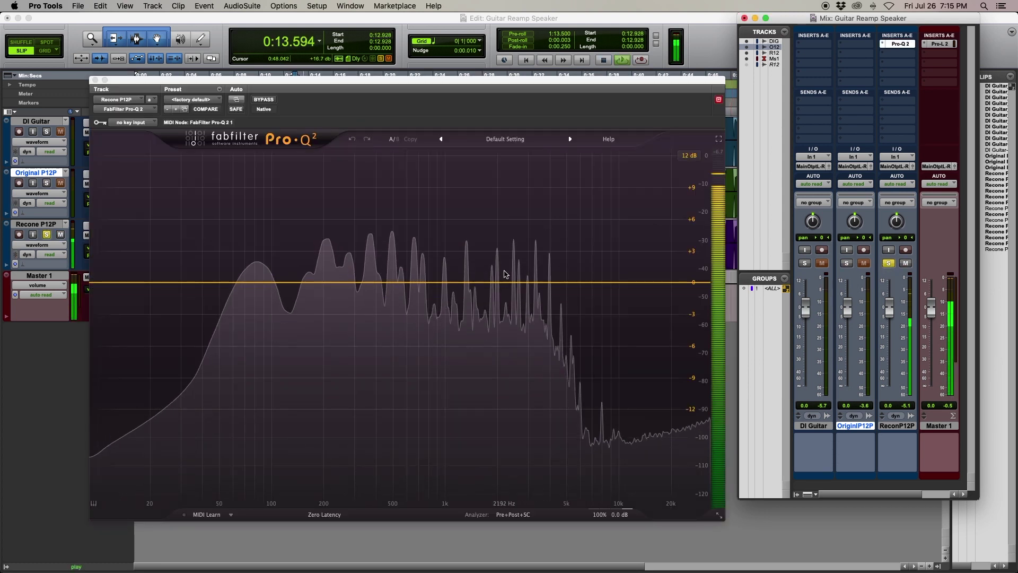
pyautogui.moveTo(509, 281); pyautogui.dragTo(532, 213)
pyautogui.moveTo(320, 282); pyautogui.dragTo(291, 355)
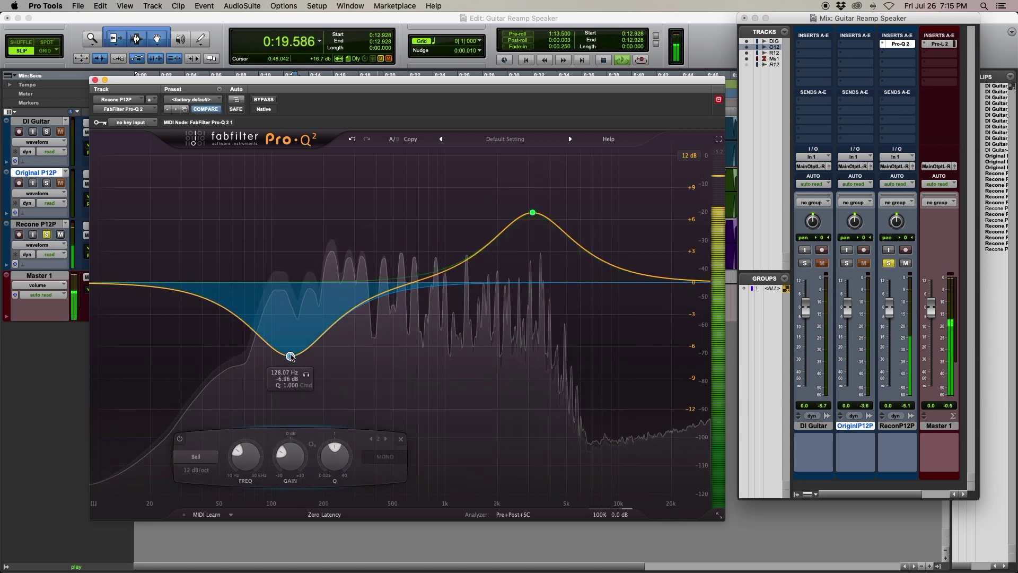
pyautogui.moveTo(532, 212)
pyautogui.mouseDown()
pyautogui.moveTo(543, 193)
pyautogui.moveTo(534, 194)
pyautogui.mouseUp()
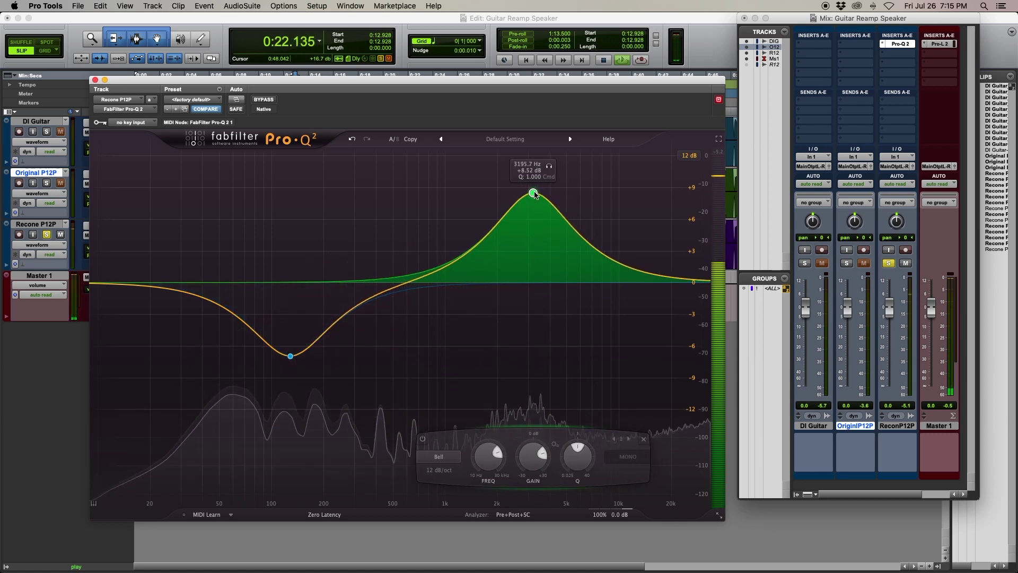
# Make the 128 Hz cut shallower, about -4.25 dB, comparing against Original P12P via solo.
pyautogui.click(847, 264)
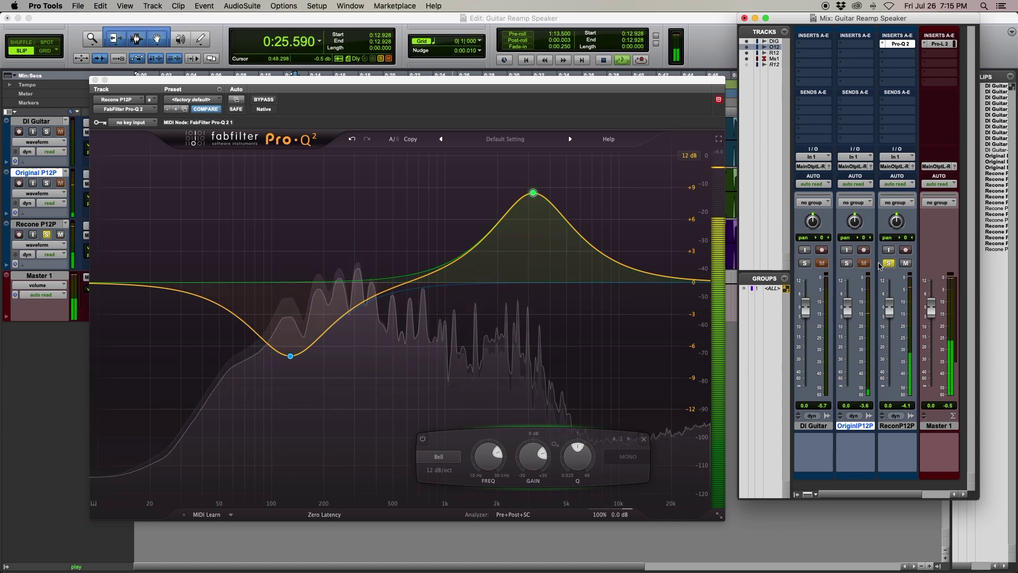
pyautogui.moveTo(275, 348)
pyautogui.moveTo(275, 347); pyautogui.dragTo(274, 319)
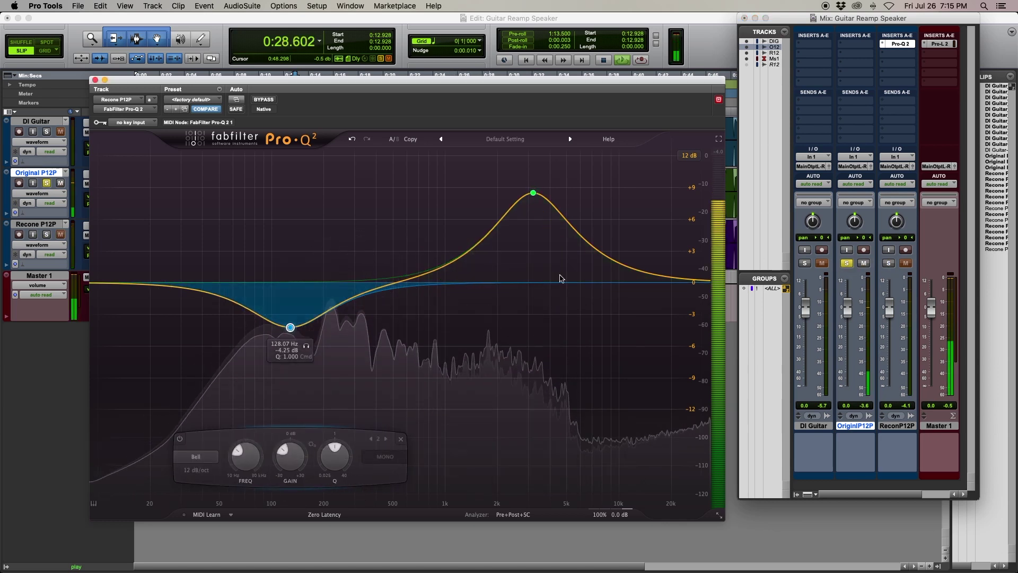
pyautogui.click(889, 263)
pyautogui.moveTo(534, 196)
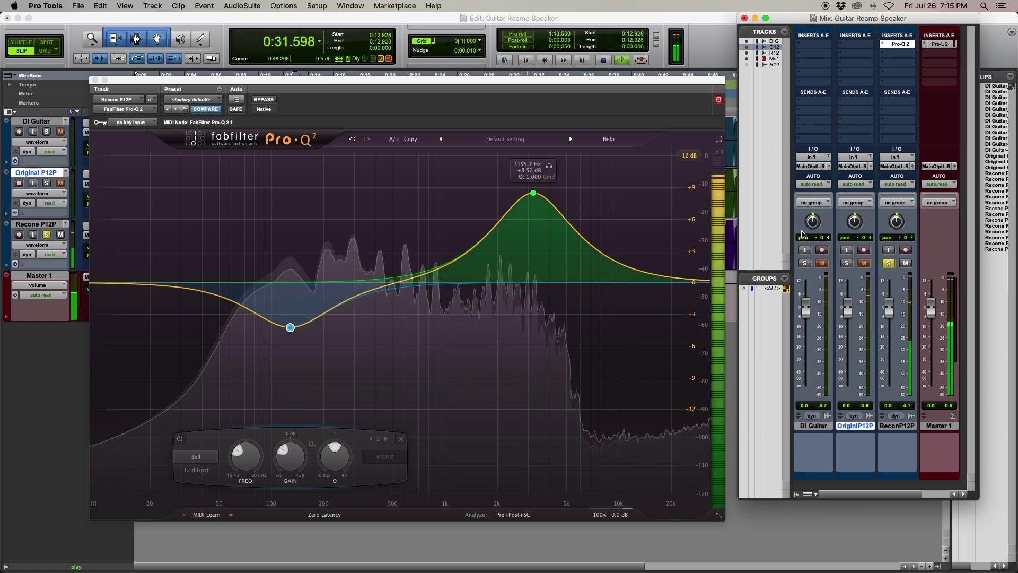
pyautogui.click(846, 263)
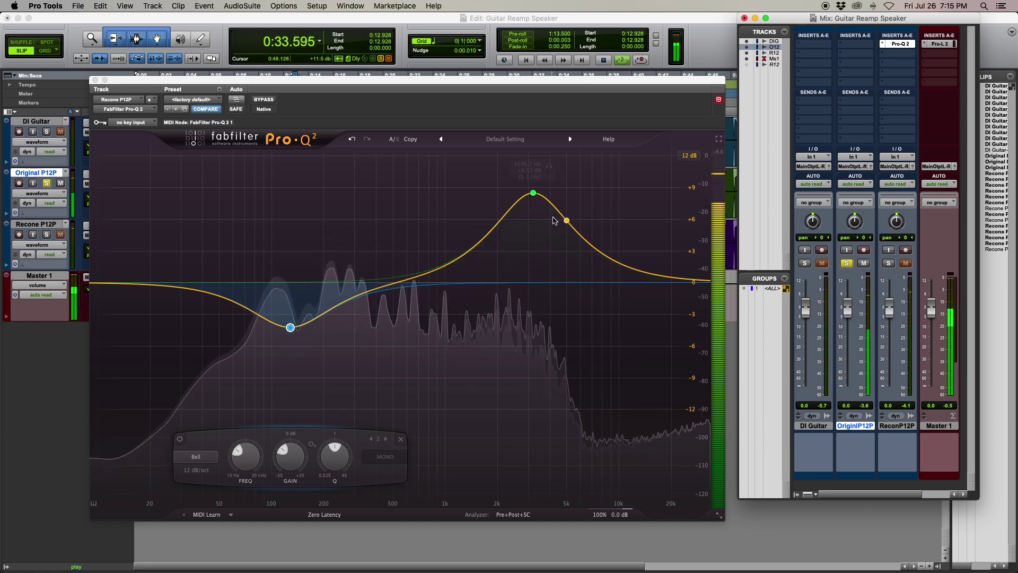
pyautogui.press('space')
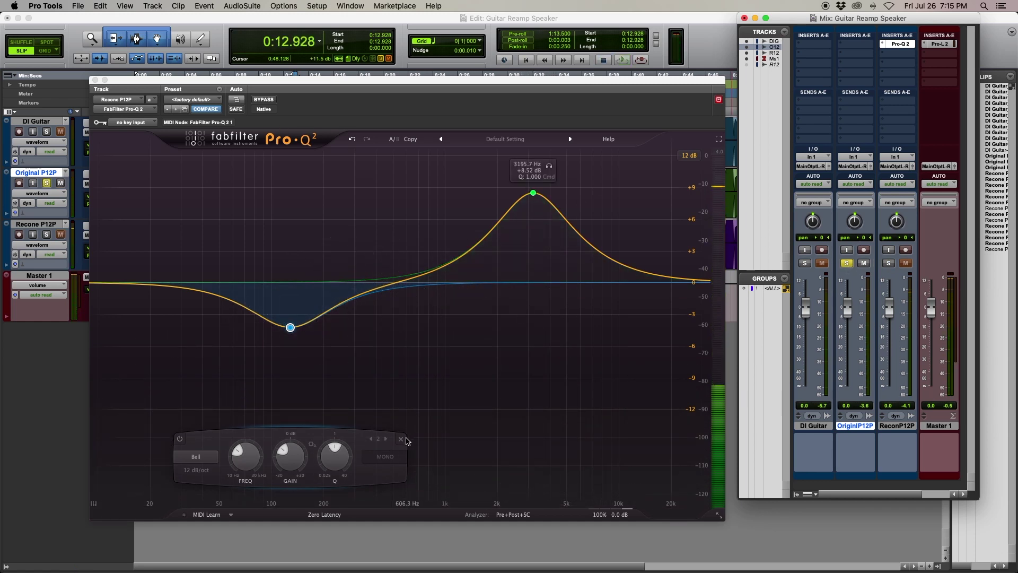
# Delete both Pro-Q 2 bands to flatten the curve and open the analyzer settings.
pyautogui.click(404, 441)
pyautogui.click(533, 193)
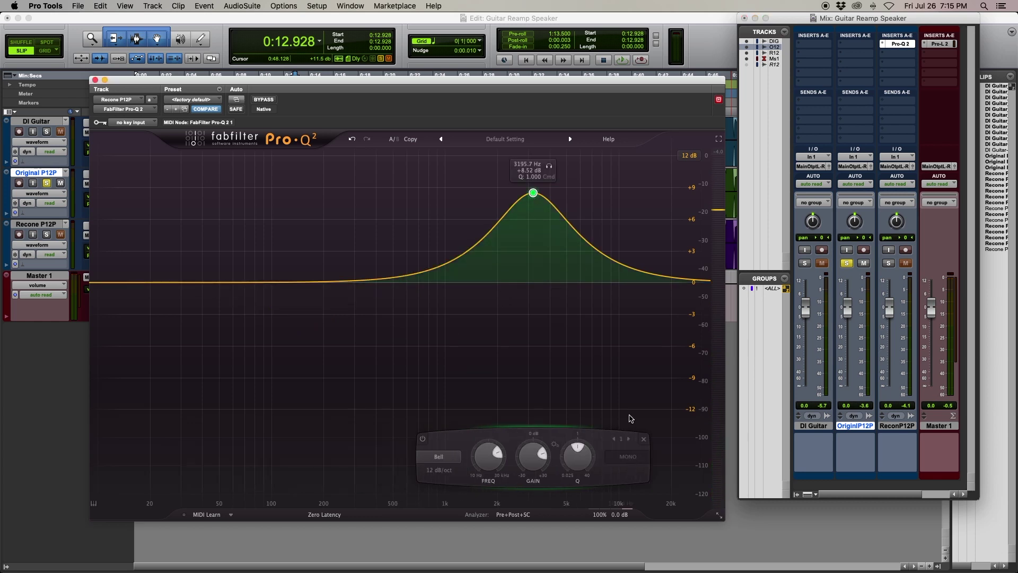
pyautogui.click(643, 440)
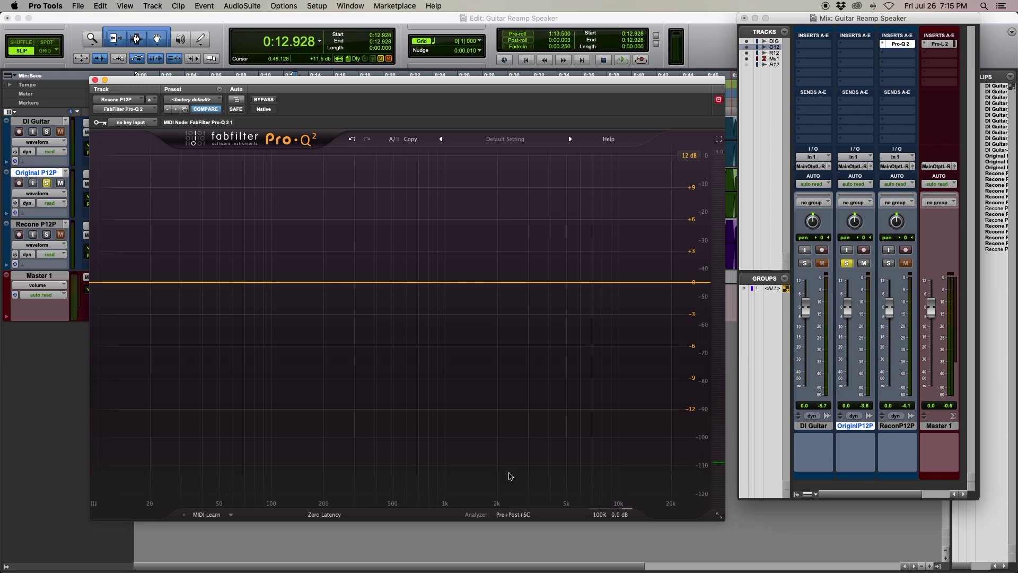
pyautogui.click(513, 514)
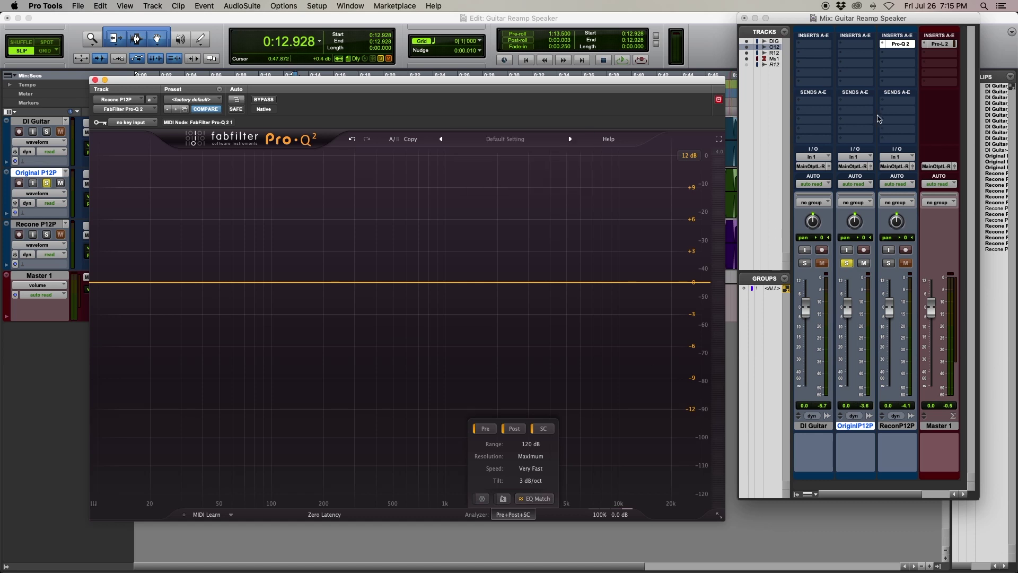
# Add a Bus 1 send on the Original P12P track.
pyautogui.click(854, 104)
pyautogui.moveTo(870, 135)
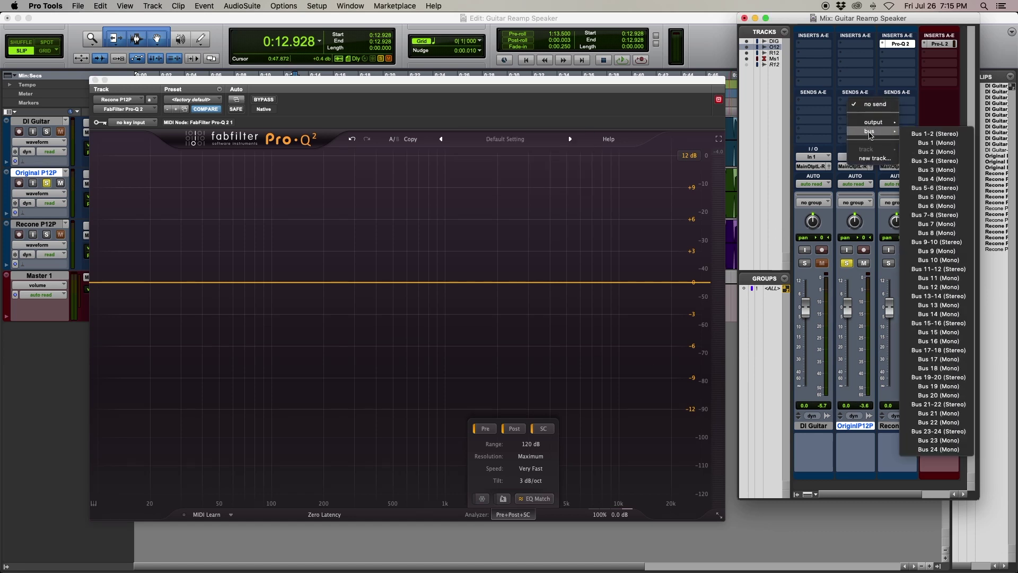
pyautogui.click(924, 143)
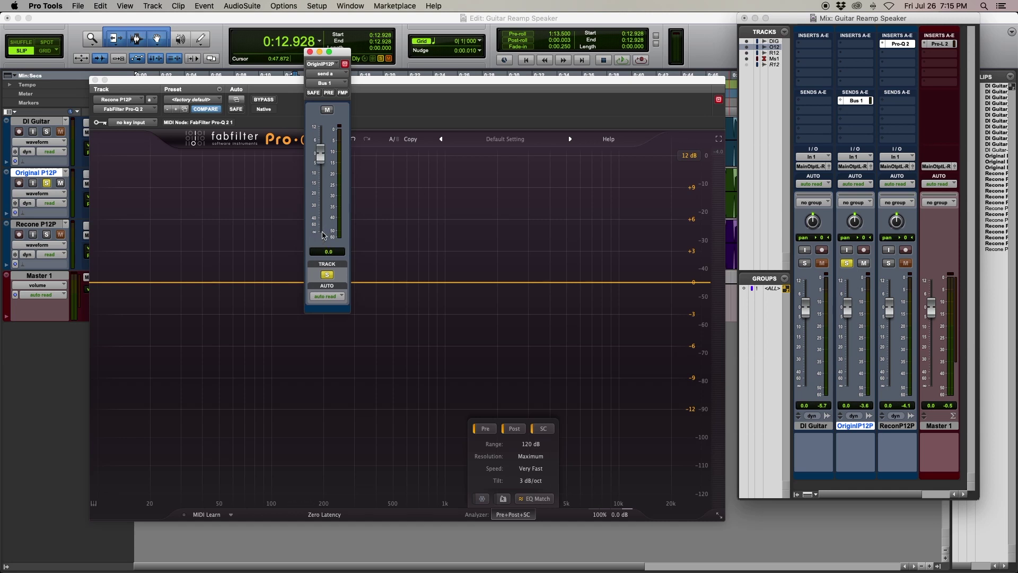
pyautogui.click(310, 52)
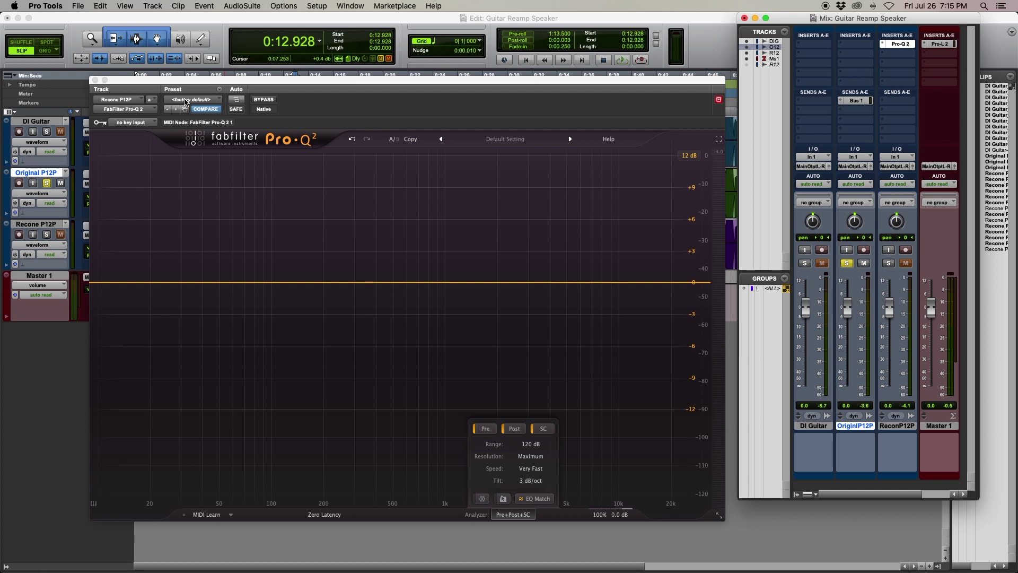
# Set Pro-Q 2's side-chain key input to Bus 1.
pyautogui.click(131, 122)
pyautogui.moveTo(137, 153)
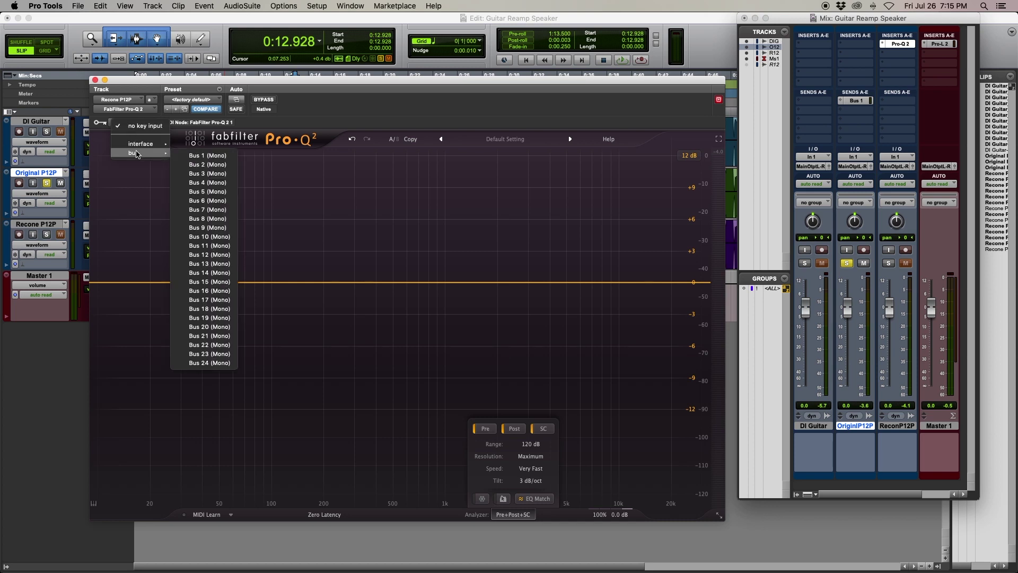
pyautogui.click(200, 155)
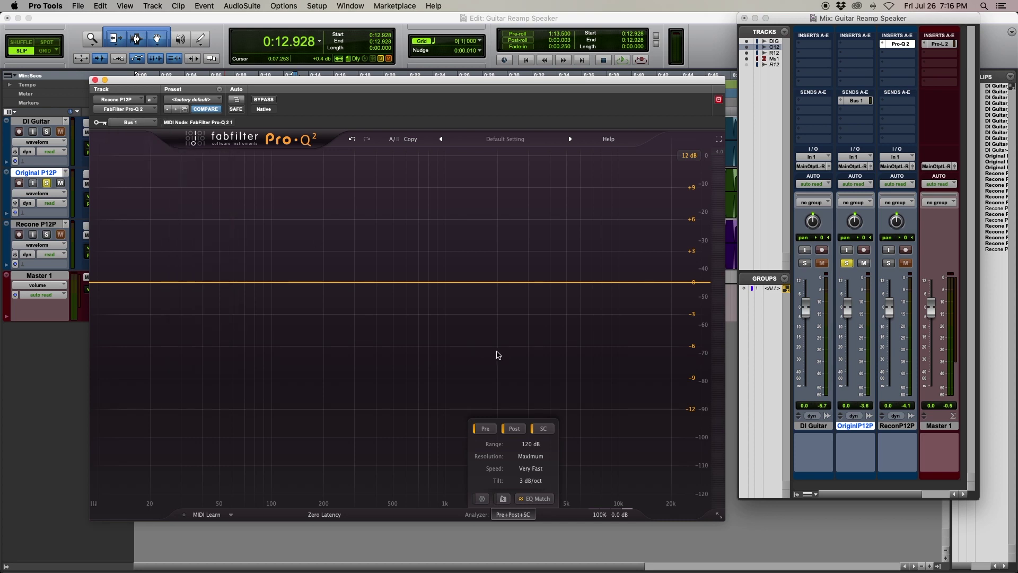
# Start EQ Match and choose Side Chain as the reference spectrum.
pyautogui.click(535, 498)
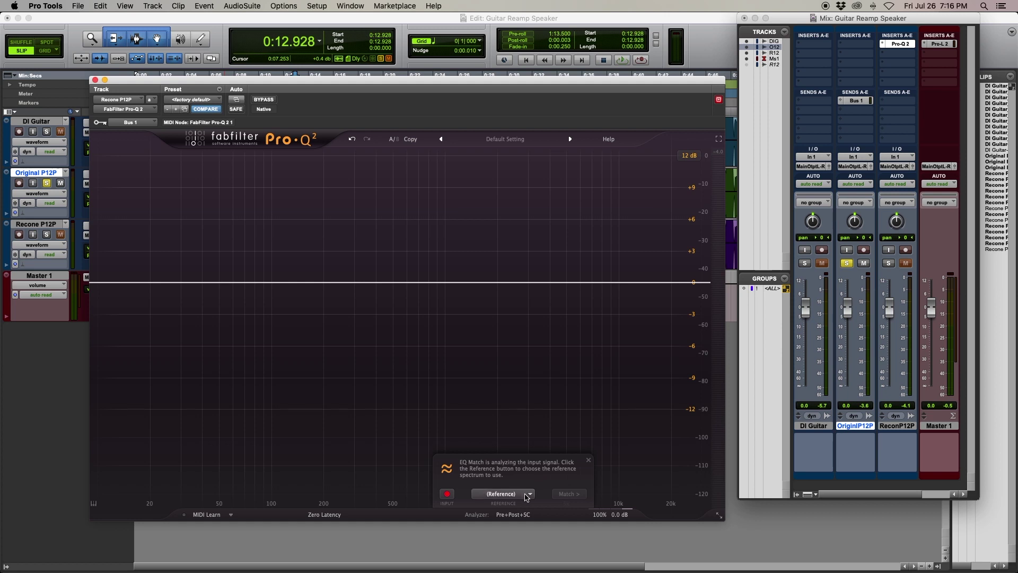
pyautogui.click(528, 497)
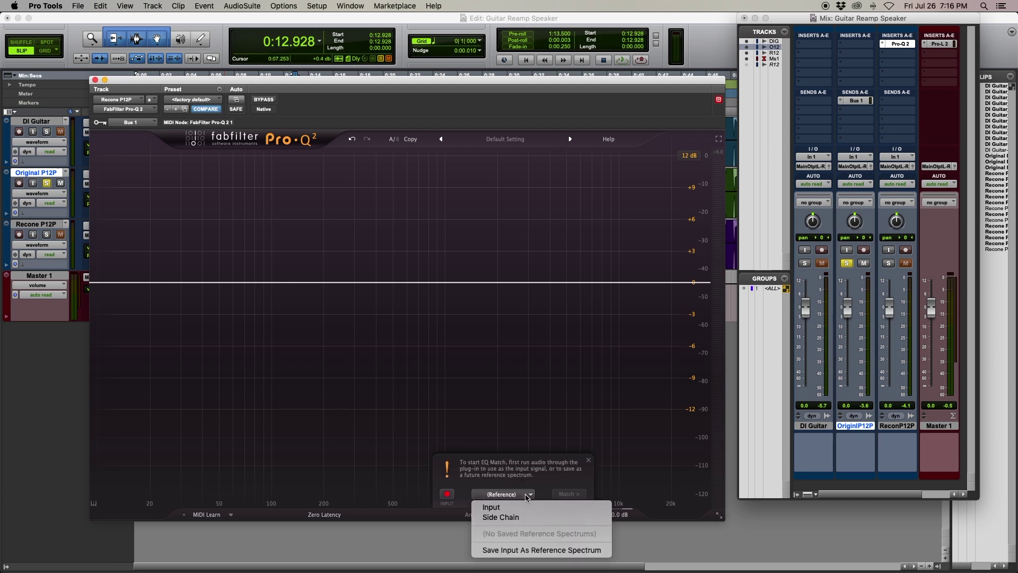
pyautogui.click(505, 517)
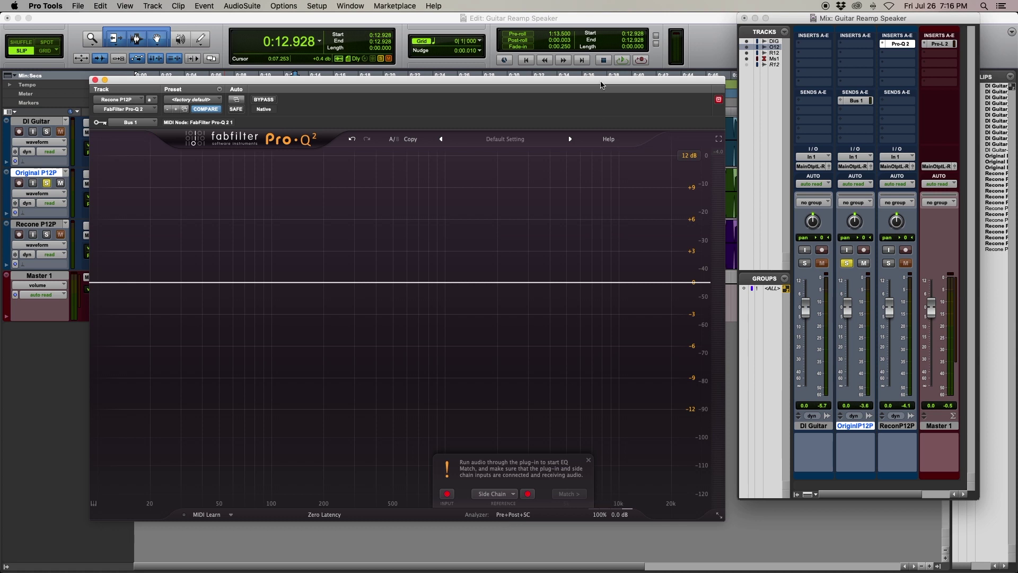
# Play the session so EQ Match analyzes Recone P12P against the Bus 1 side chain.
pyautogui.press('space')
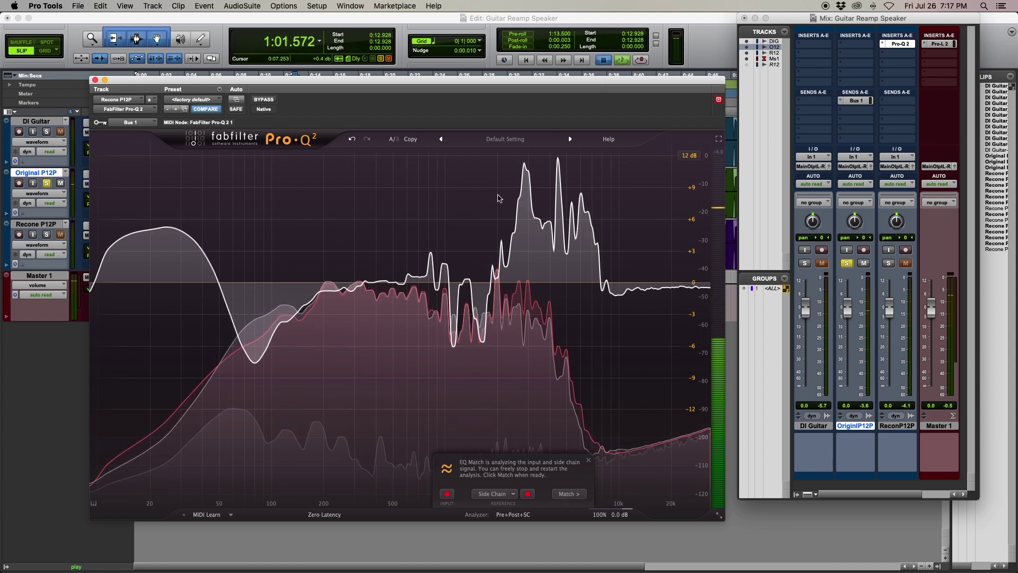
# Generate the EQ Match curve with 24 bands and apply it to Recone P12P.
pyautogui.press('space')
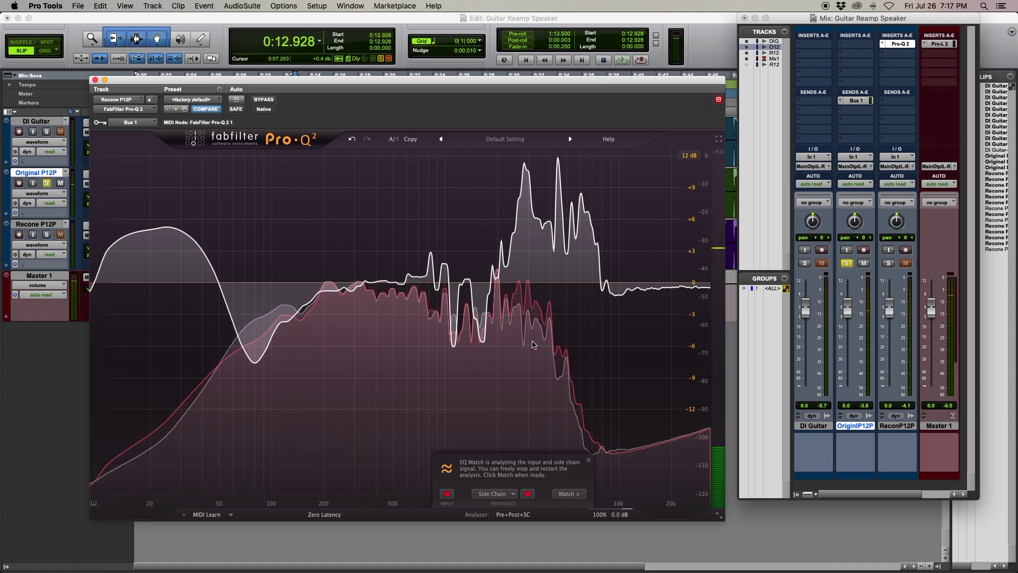
pyautogui.click(567, 494)
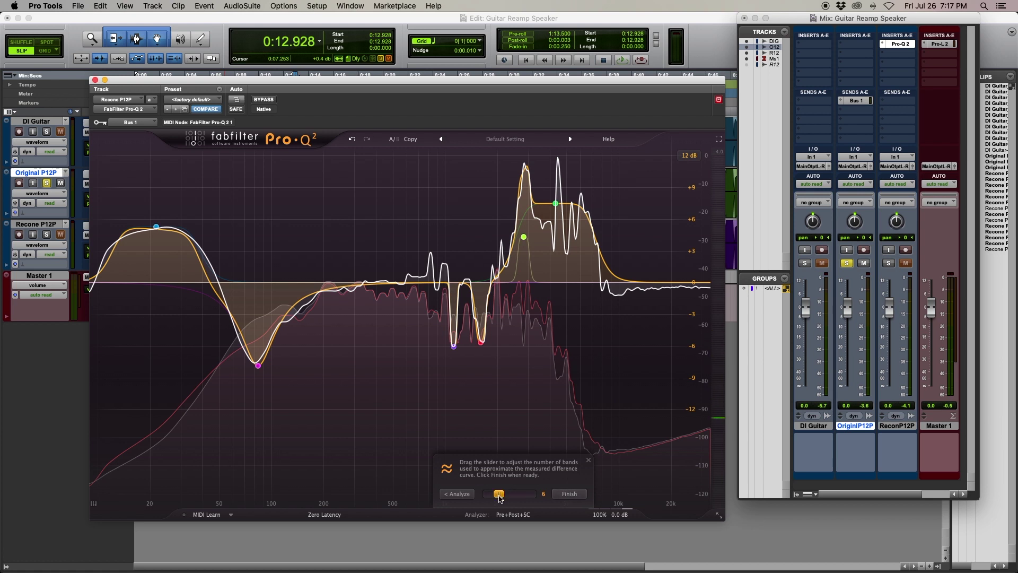
pyautogui.moveTo(499, 495); pyautogui.dragTo(543, 507)
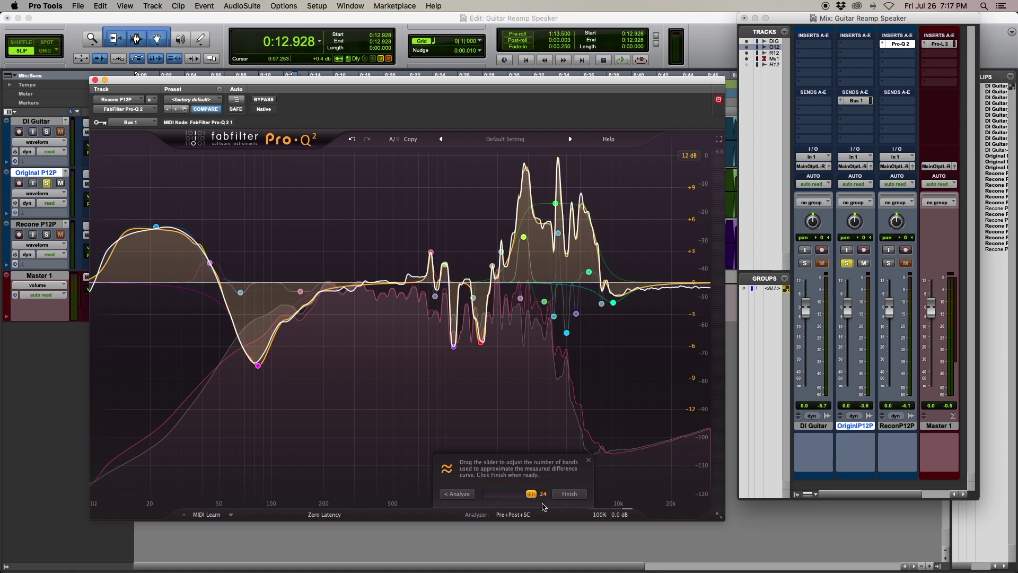
pyautogui.click(569, 494)
pyautogui.click(849, 266)
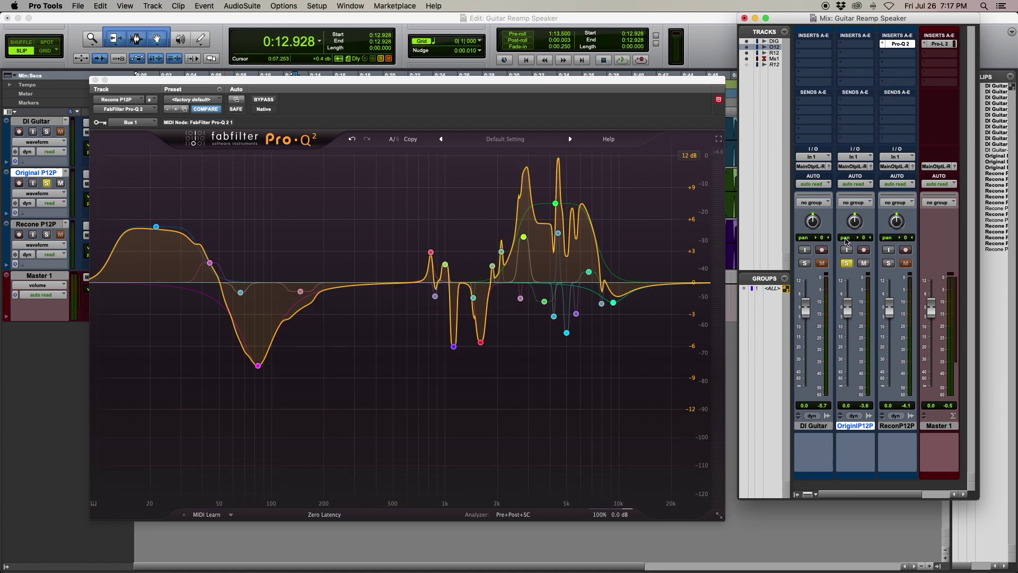
# Alternate solo between Recone P12P and Original P12P during playback to compare.
pyautogui.click(848, 264)
pyautogui.click(889, 264)
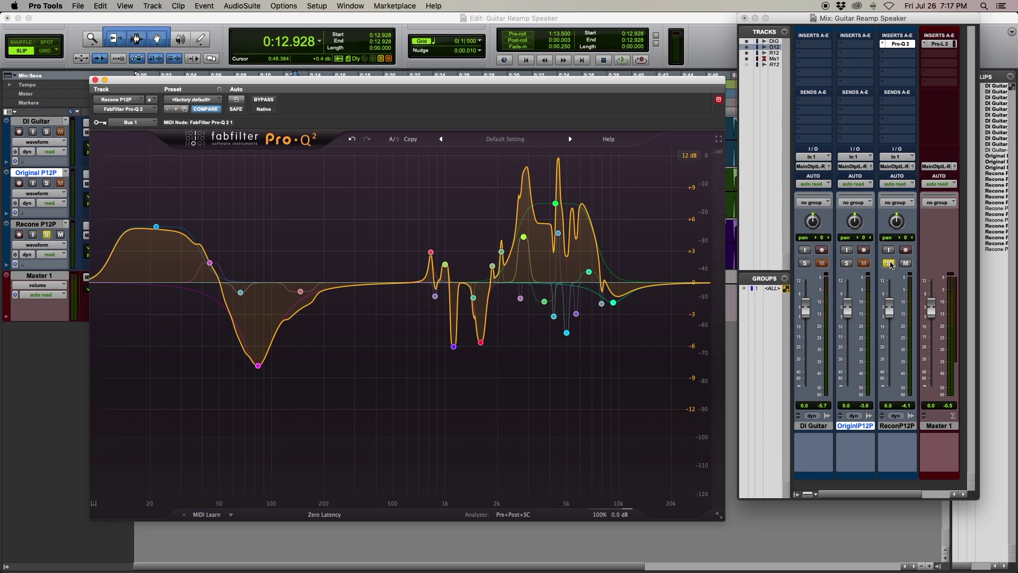
pyautogui.press('space')
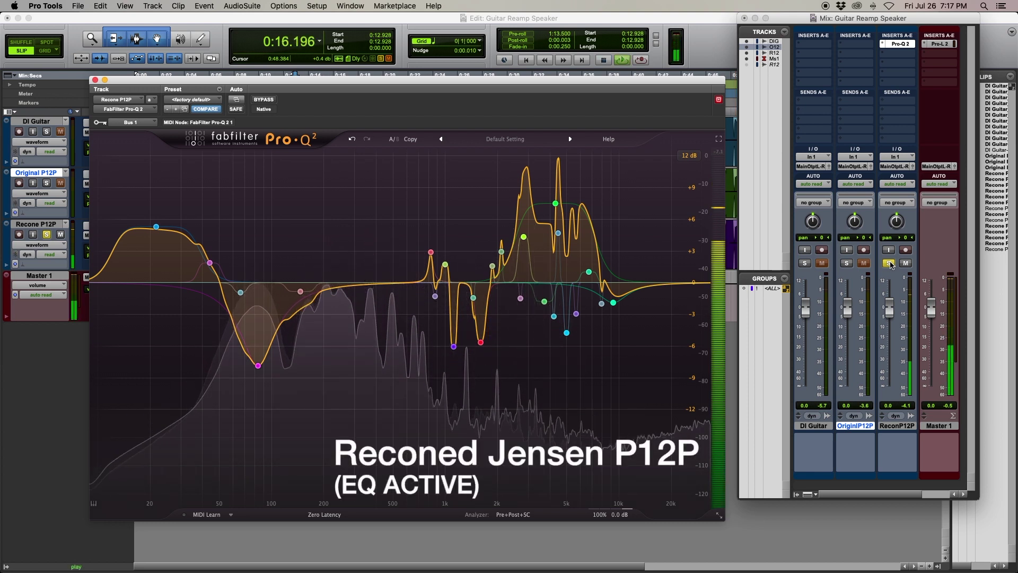
pyautogui.press('space')
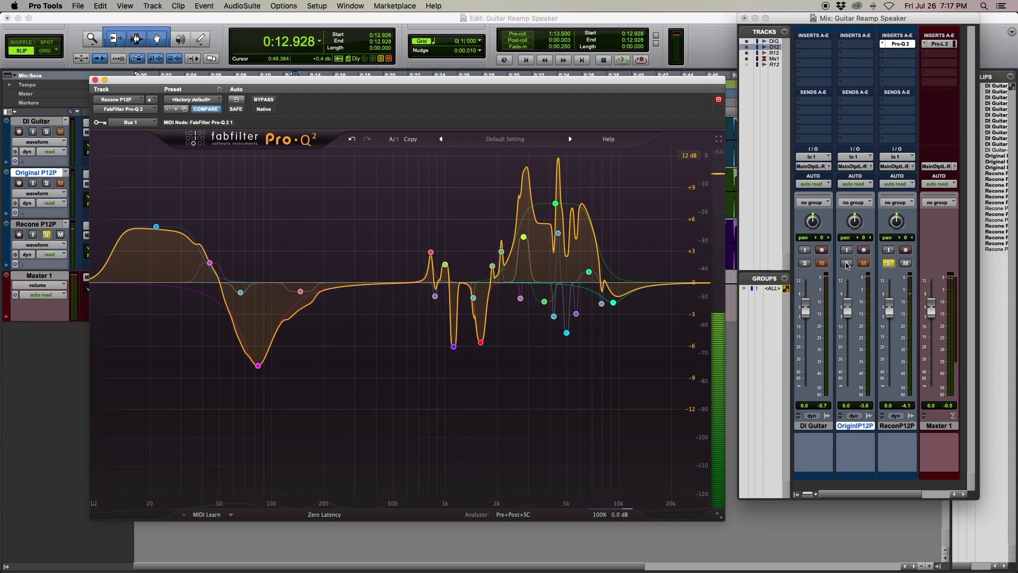
pyautogui.click(889, 263)
pyautogui.click(848, 264)
pyautogui.press('space')
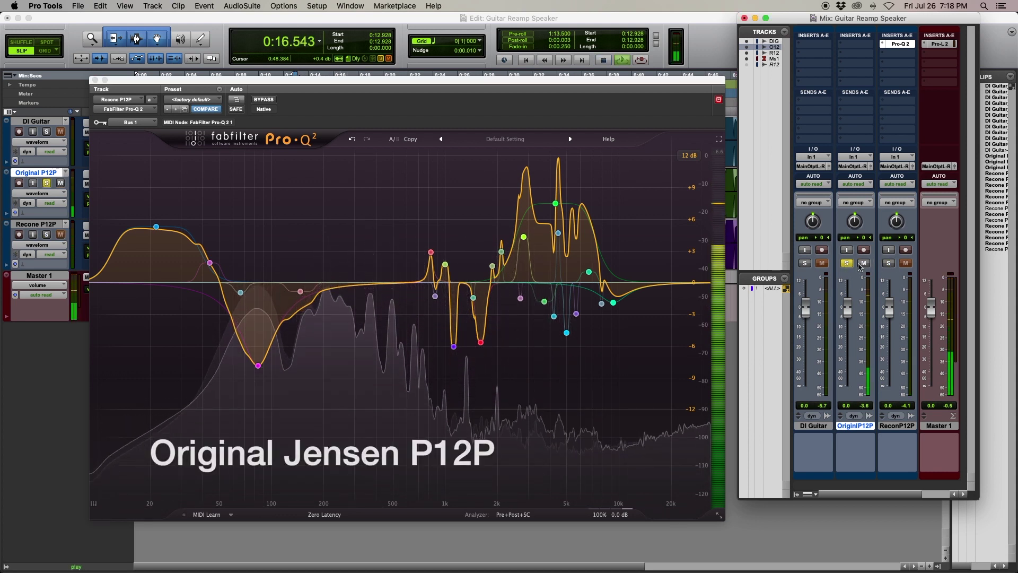
# Bypass Pro-Q 2 for an A/B comparison, then re-enable it with Recone P12P soloed.
pyautogui.click(263, 99)
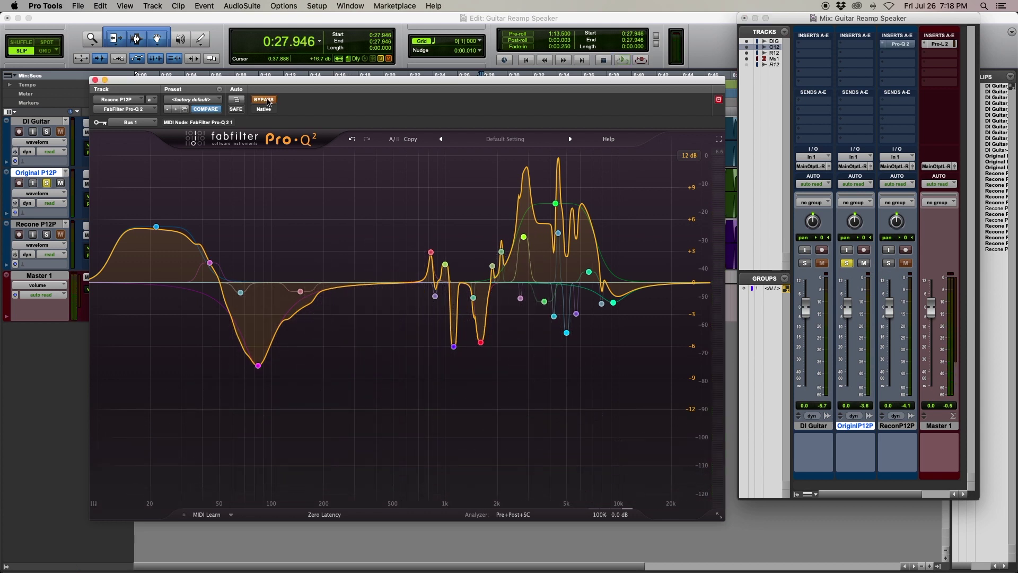
pyautogui.press('space')
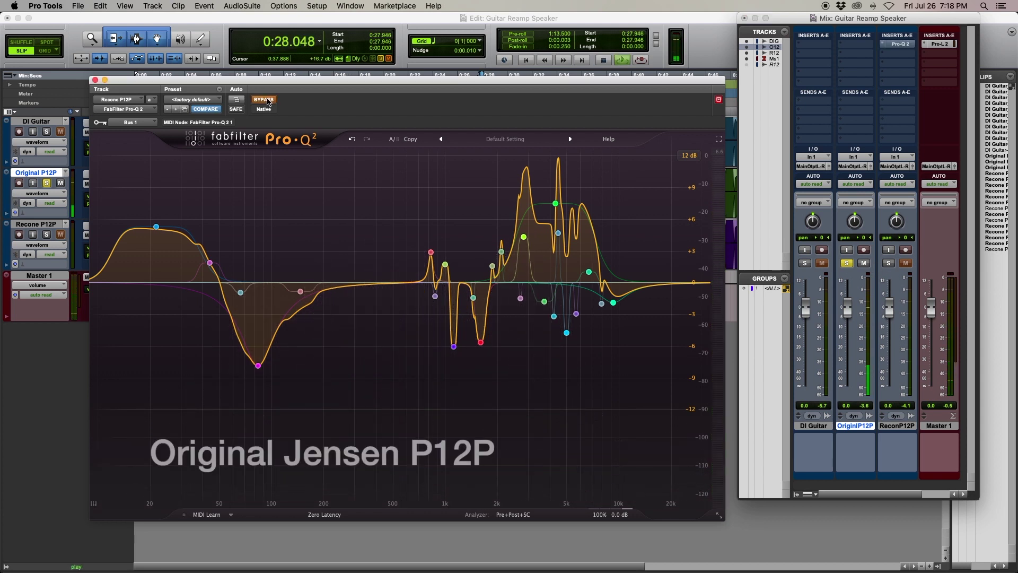
pyautogui.press('space')
pyautogui.click(889, 264)
pyautogui.press('space')
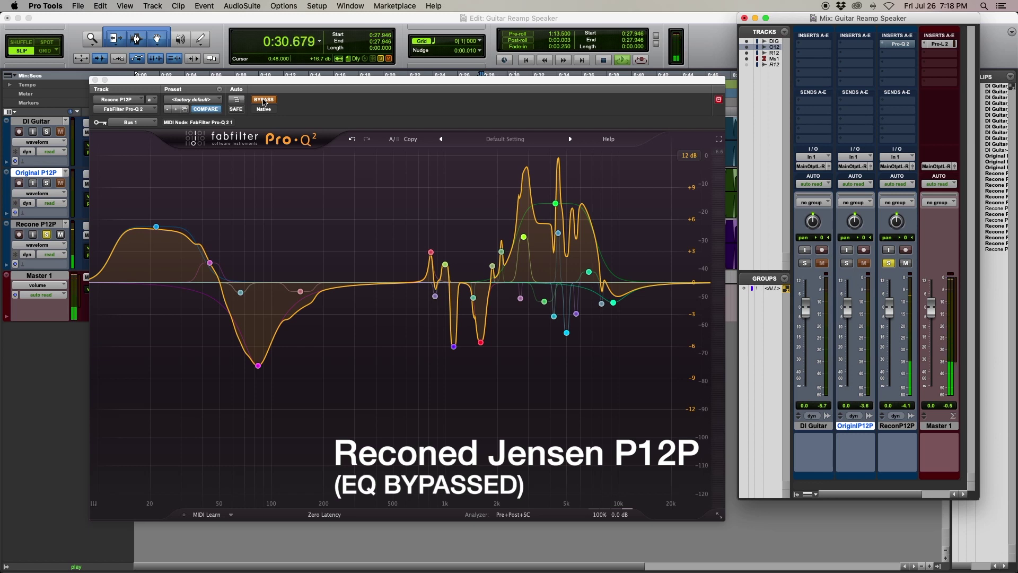
pyautogui.click(264, 101)
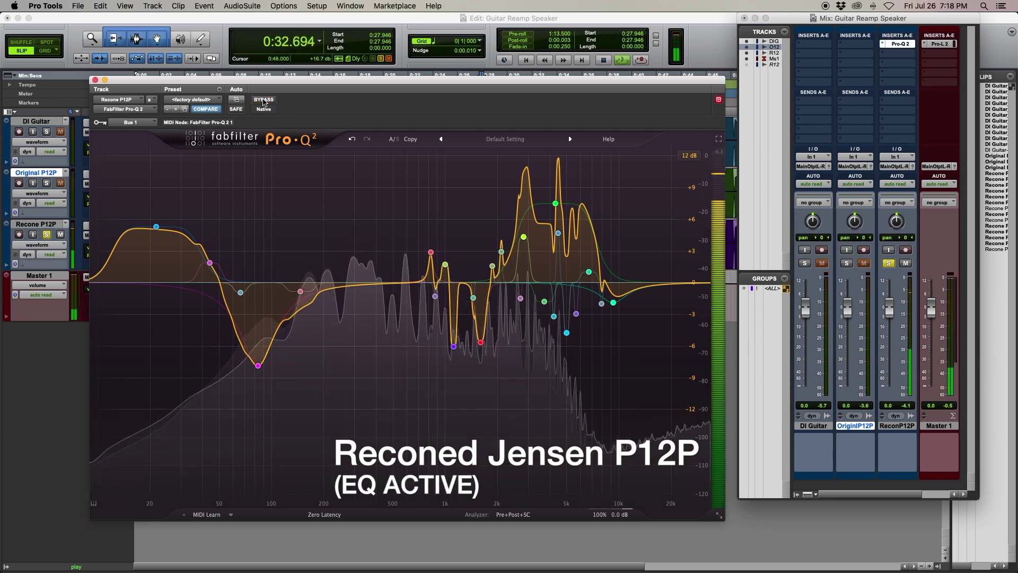
pyautogui.click(846, 263)
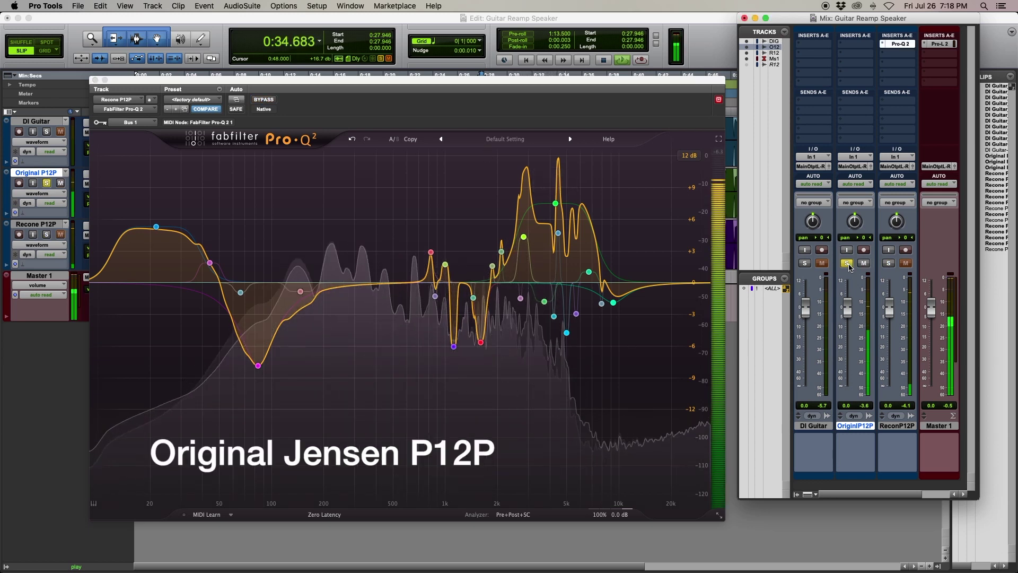
pyautogui.click(889, 264)
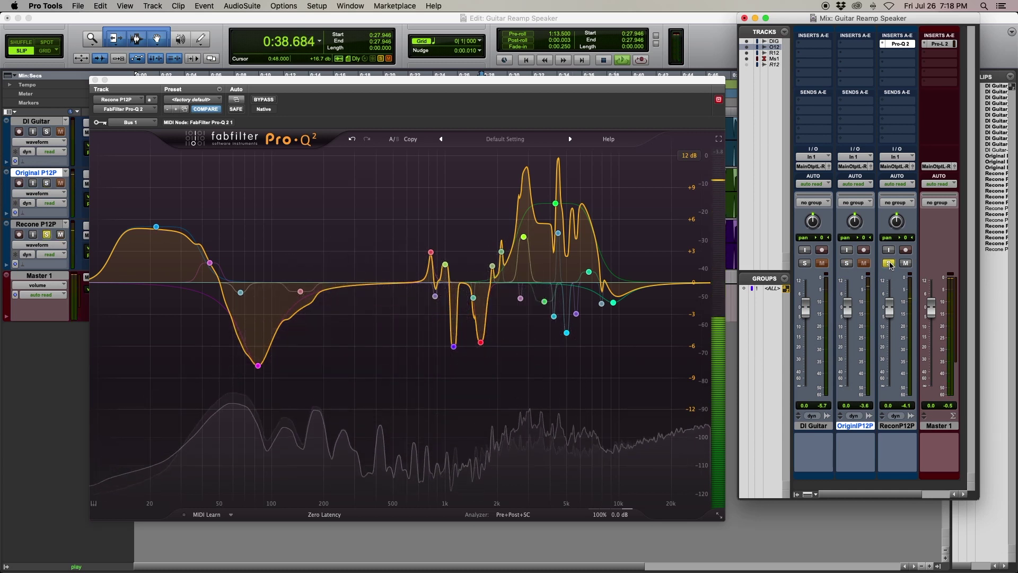
# Close the Pro-Q 2 window and play back the Recone P12P track soloed.
pyautogui.click(847, 264)
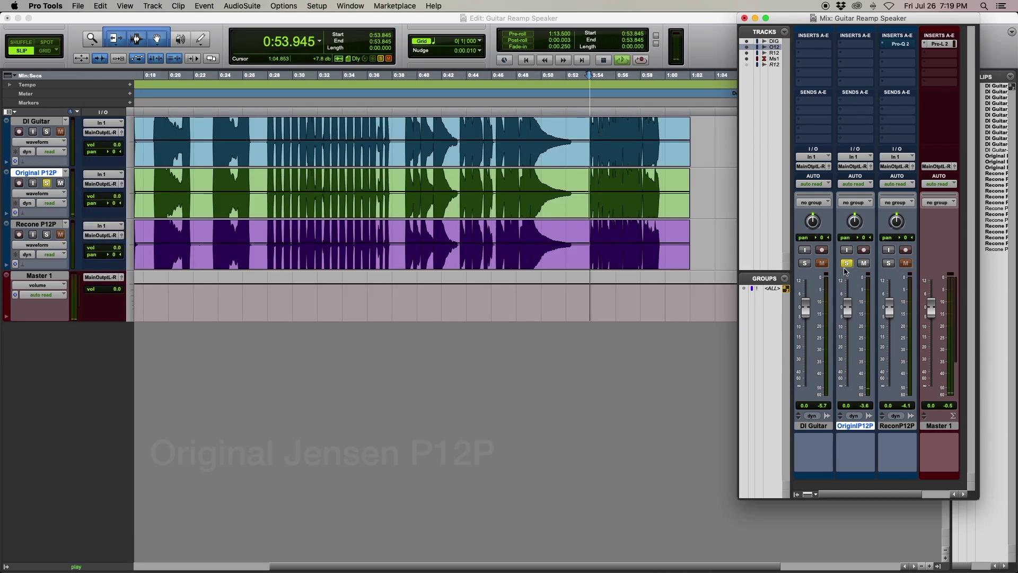
pyautogui.press('space')
pyautogui.click(890, 264)
pyautogui.press('space')
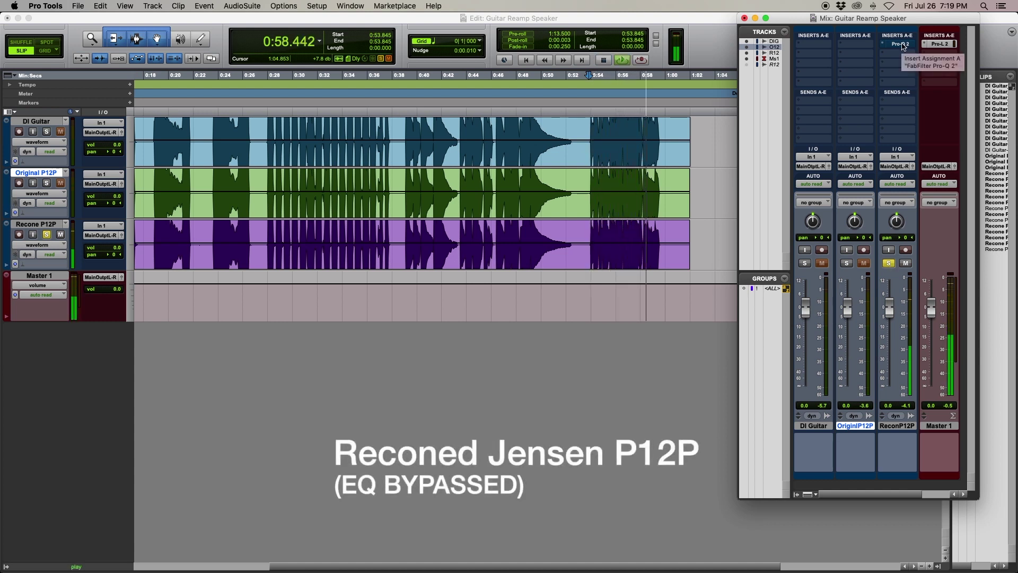
pyautogui.press('space')
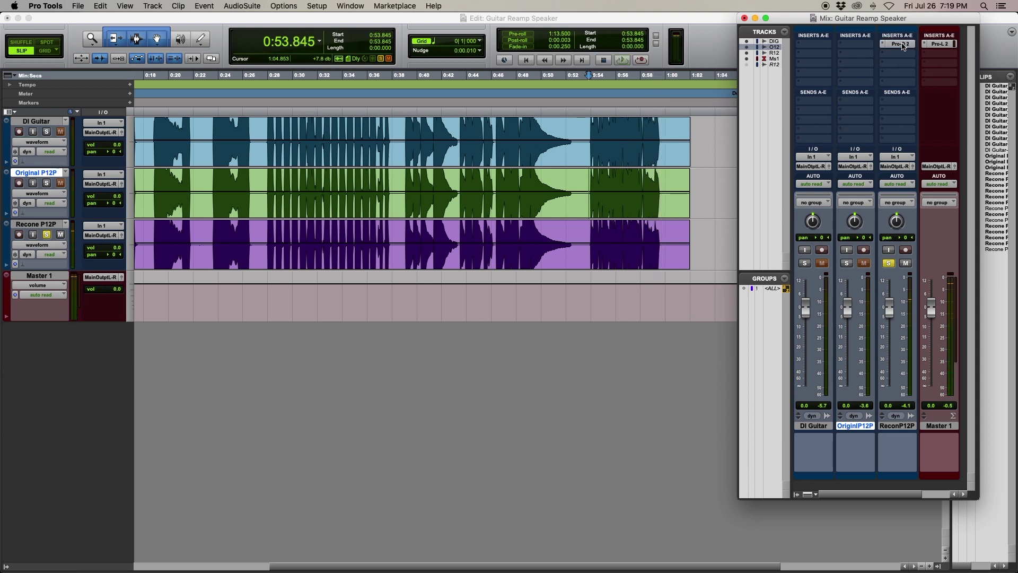
pyautogui.press('space')
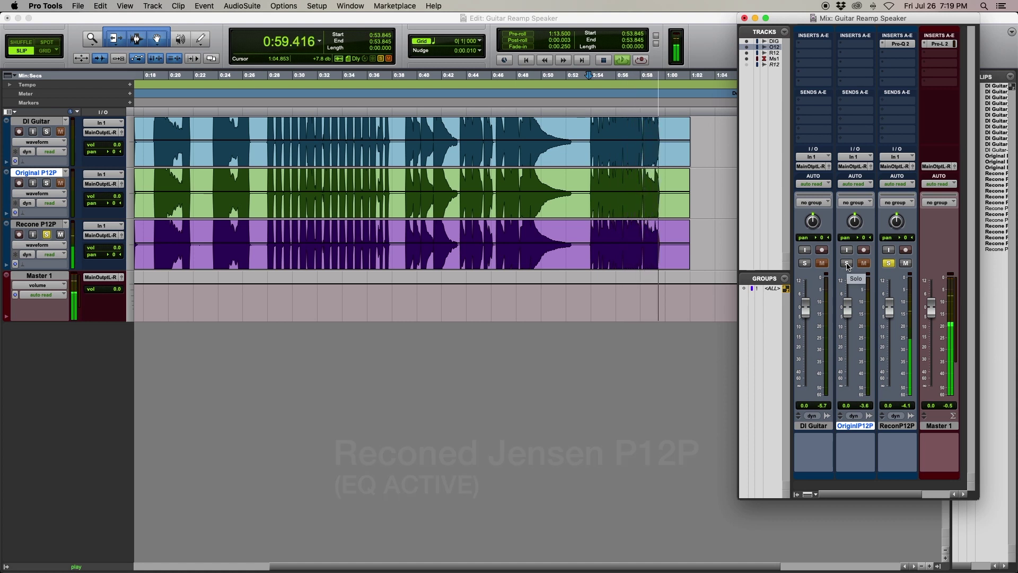
pyautogui.press('space')
# Alternate soloing Original and Recone P12P during playback, ending stopped with Original soloed.
pyautogui.click(846, 264)
pyautogui.press('space')
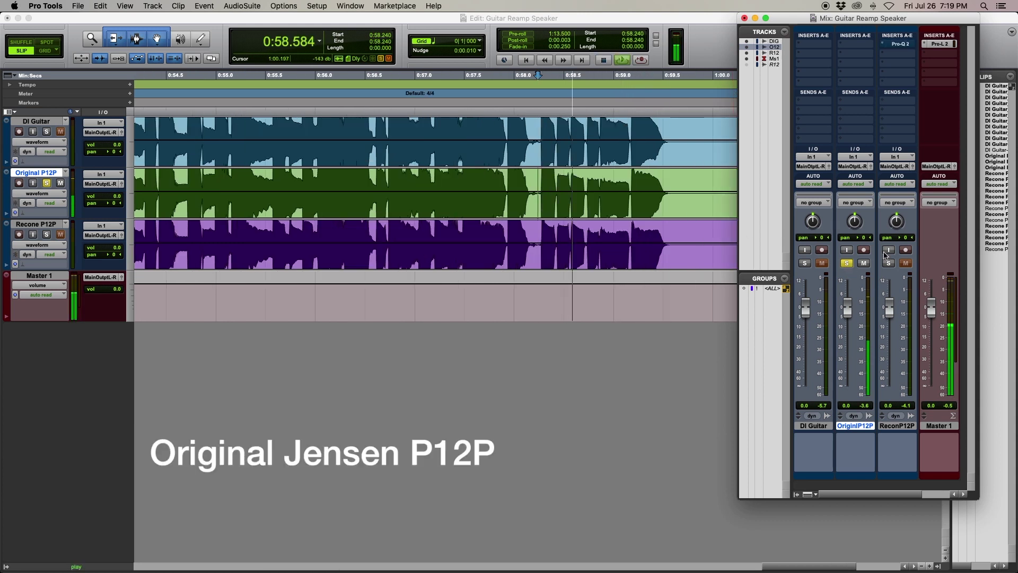
pyautogui.press('space')
pyautogui.click(889, 263)
pyautogui.press('space')
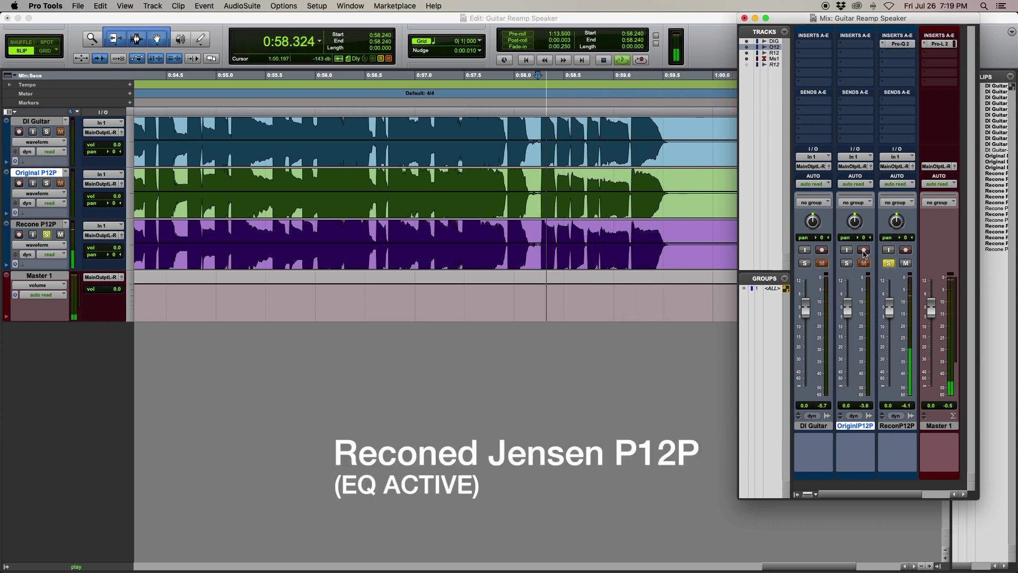
pyautogui.press('space')
pyautogui.click(847, 263)
pyautogui.press('space')
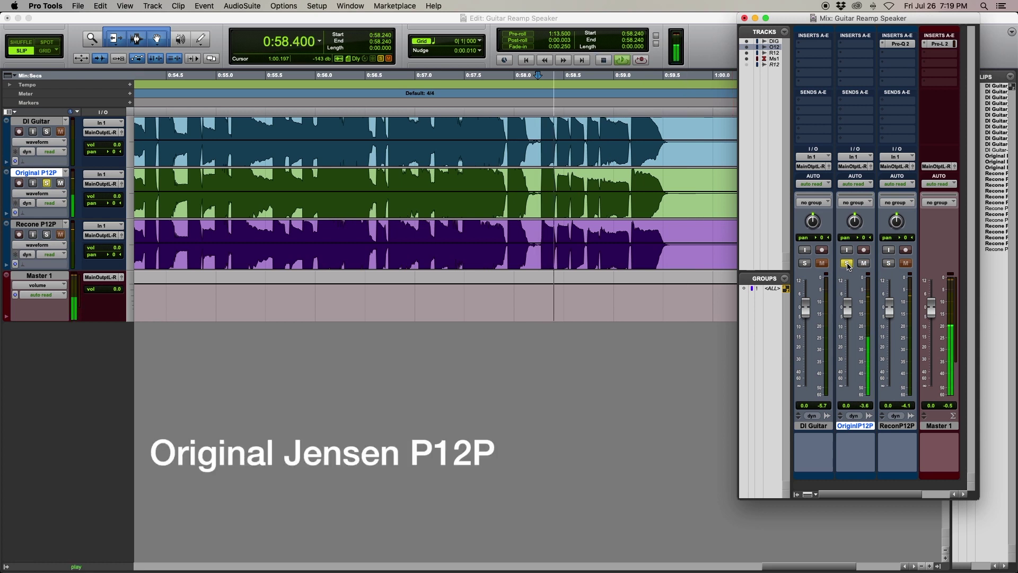
pyautogui.press('space')
pyautogui.click(889, 263)
pyautogui.press('space')
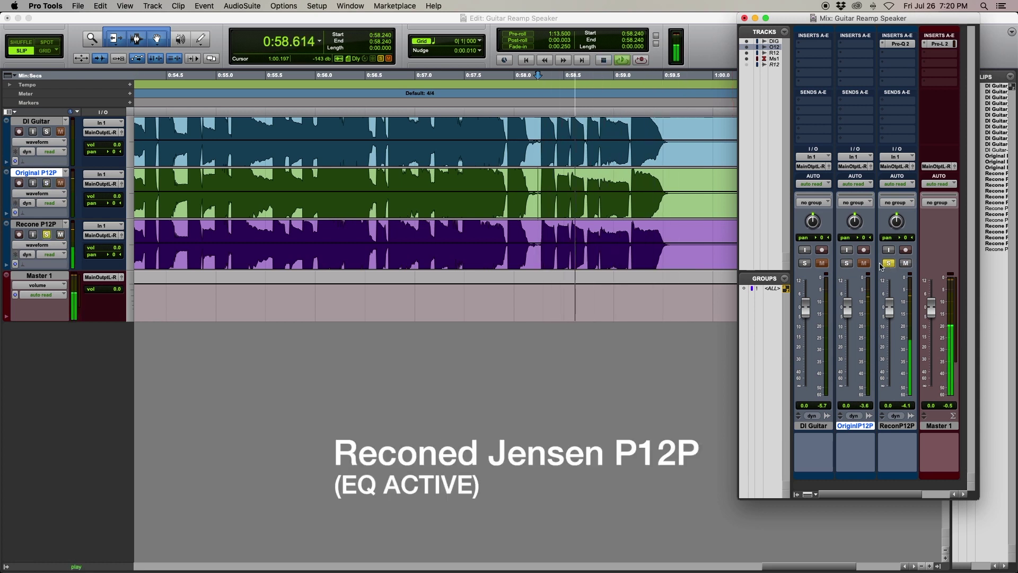
pyautogui.press('space')
pyautogui.click(847, 263)
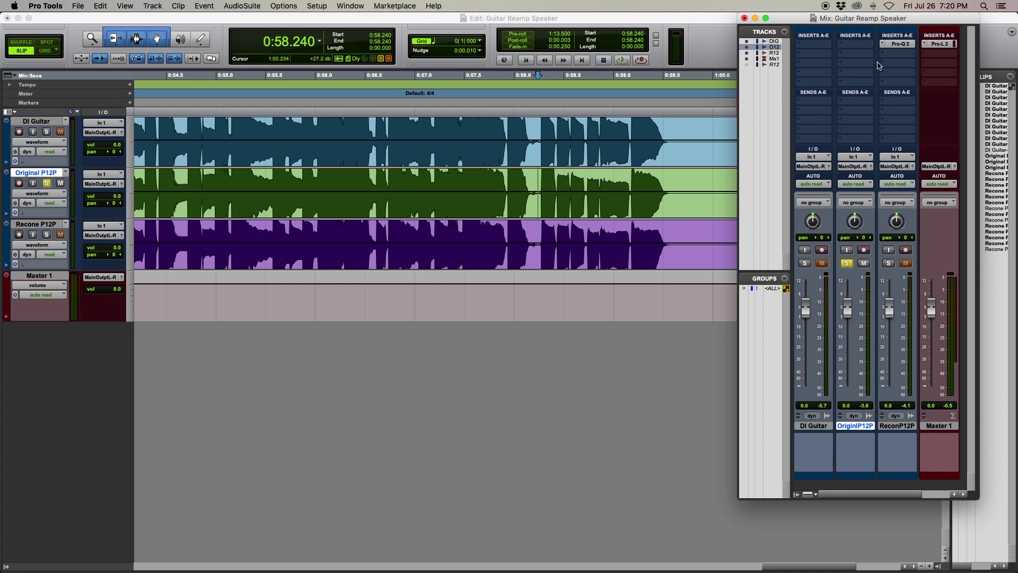
# Save the Recone P12P Pro-Q 2 matched curve as the preset 'Jensen P12P Original'.
pyautogui.click(899, 44)
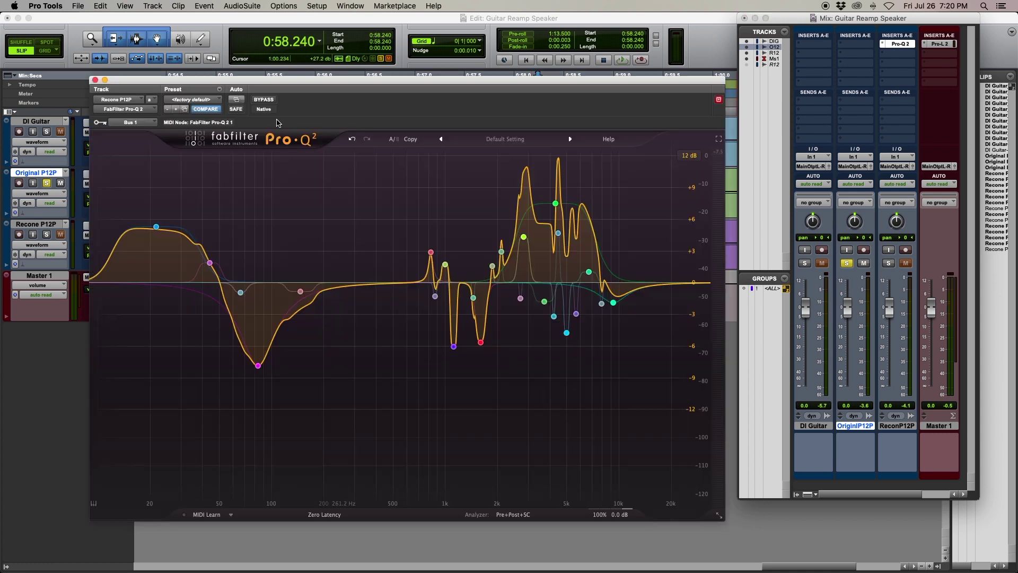
pyautogui.click(219, 93)
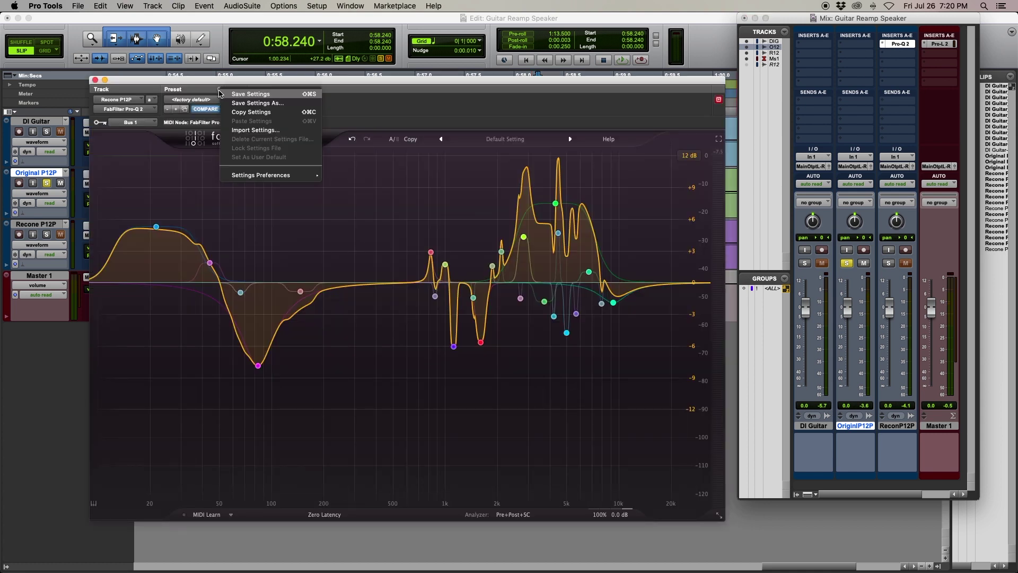
pyautogui.click(239, 109)
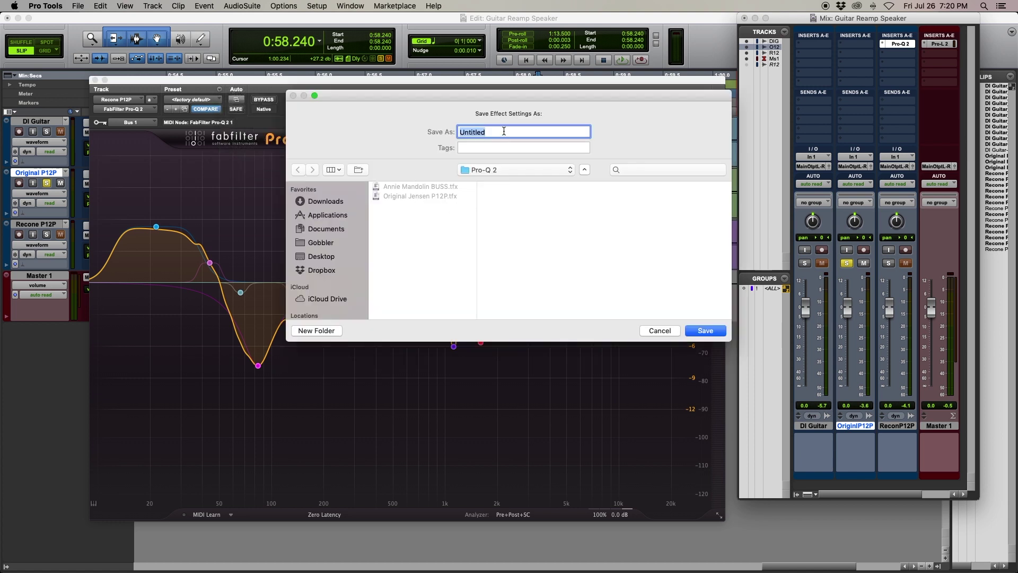
pyautogui.write('Jensen P12P Original')
pyautogui.click(705, 331)
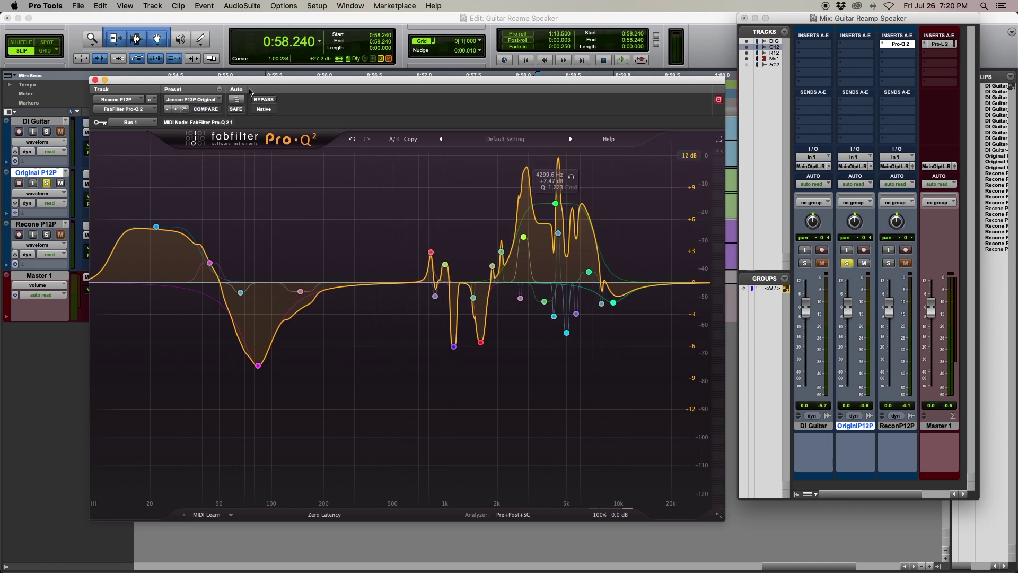
# Replace Recone P12P's Pro-Q 2 with a fresh flat FabFilter Pro-Q 2 and list its presets.
pyautogui.click(95, 80)
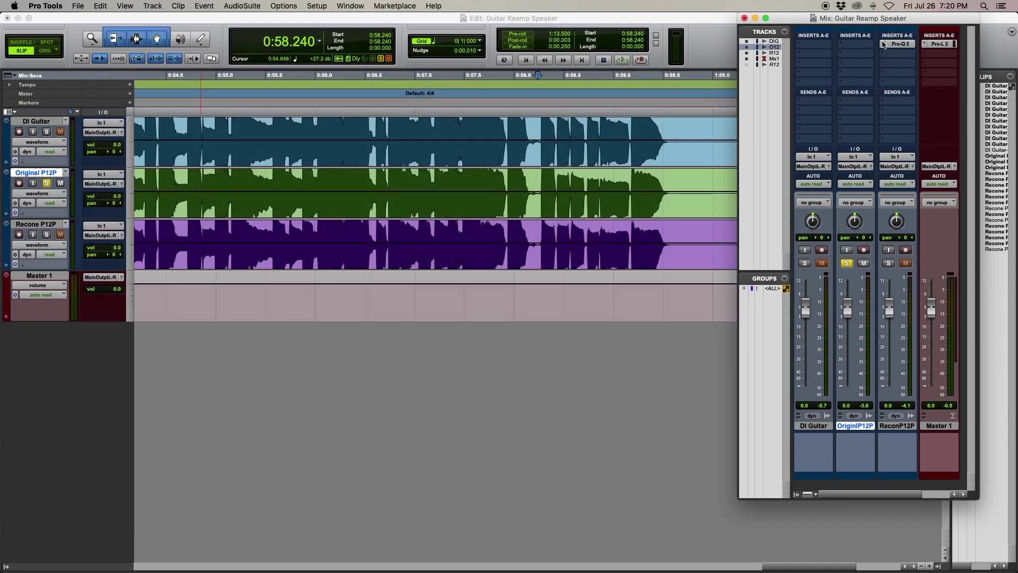
pyautogui.moveTo(883, 45); pyautogui.dragTo(905, 28)
pyautogui.click(895, 47)
pyautogui.moveTo(910, 68)
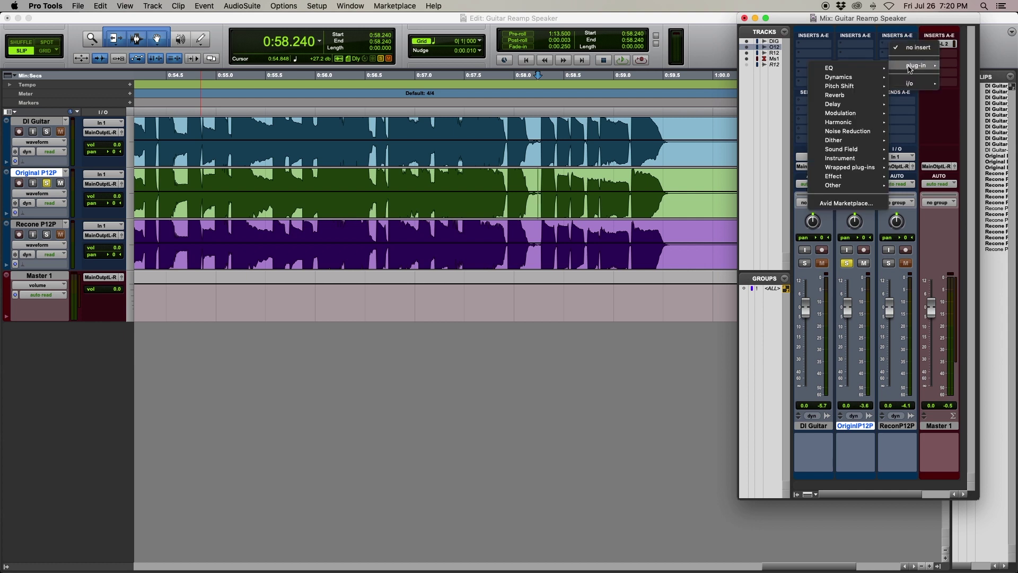
pyautogui.moveTo(869, 69)
pyautogui.click(748, 94)
pyautogui.click(215, 100)
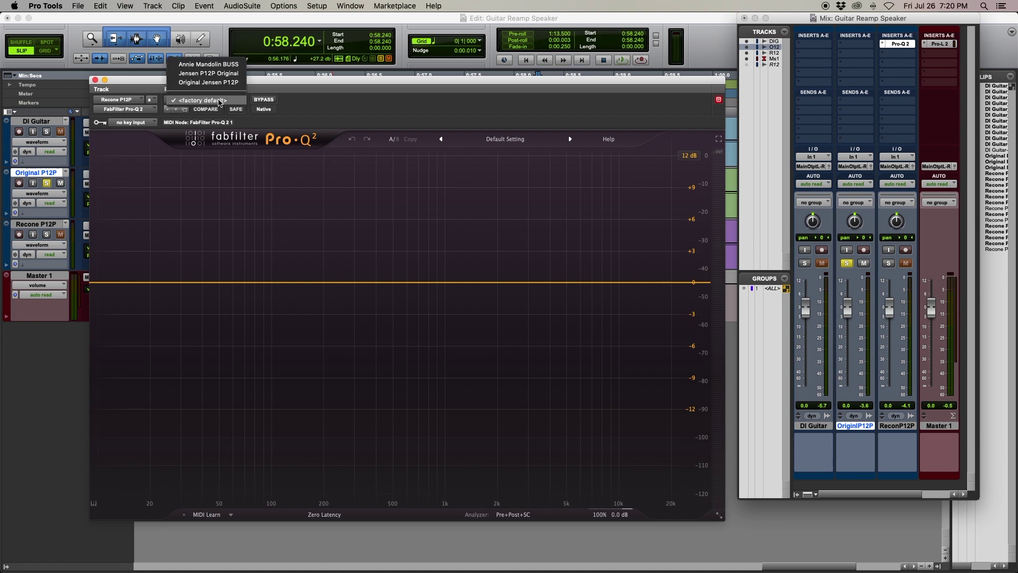
# Load the Jensen P12P Original preset and delete its 21.6 Hz and 44 Hz boost bands.
pyautogui.click(209, 73)
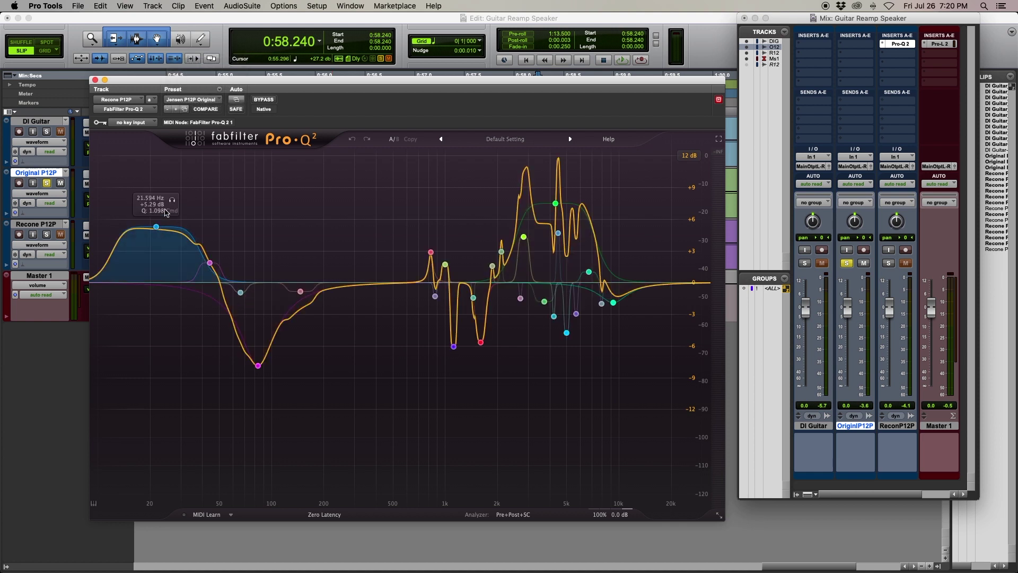
pyautogui.click(157, 227)
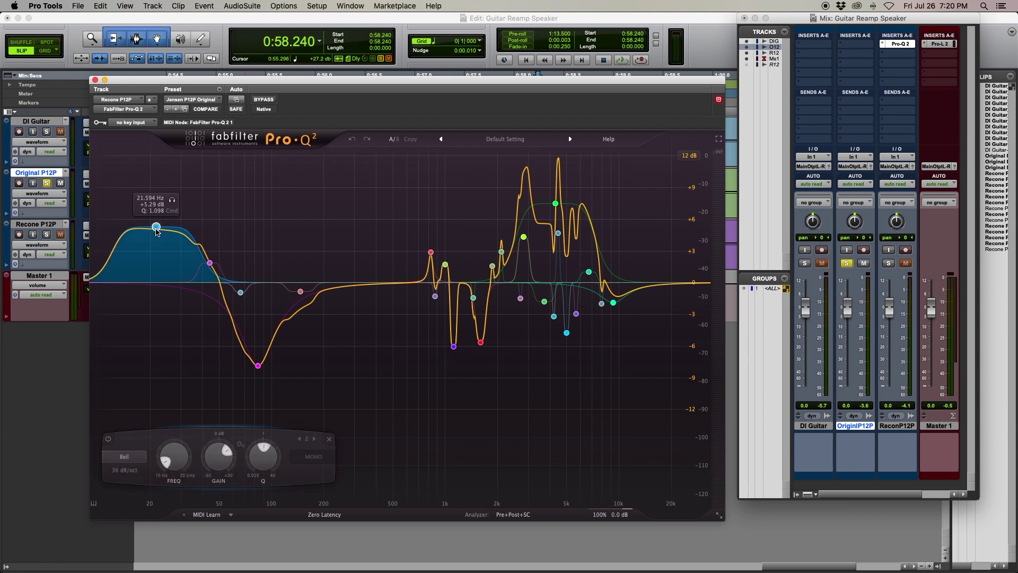
pyautogui.click(329, 439)
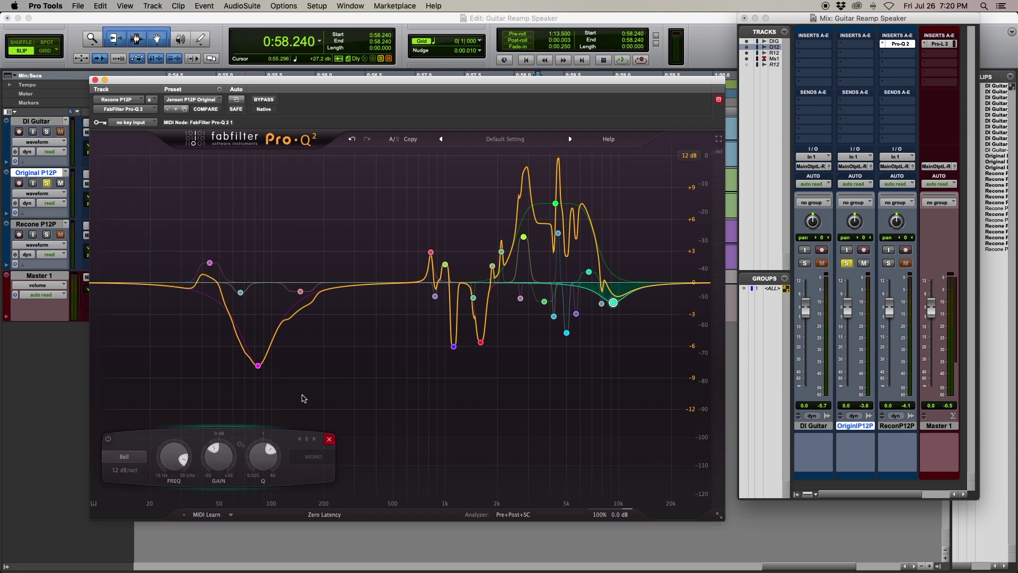
pyautogui.click(210, 263)
pyautogui.click(328, 439)
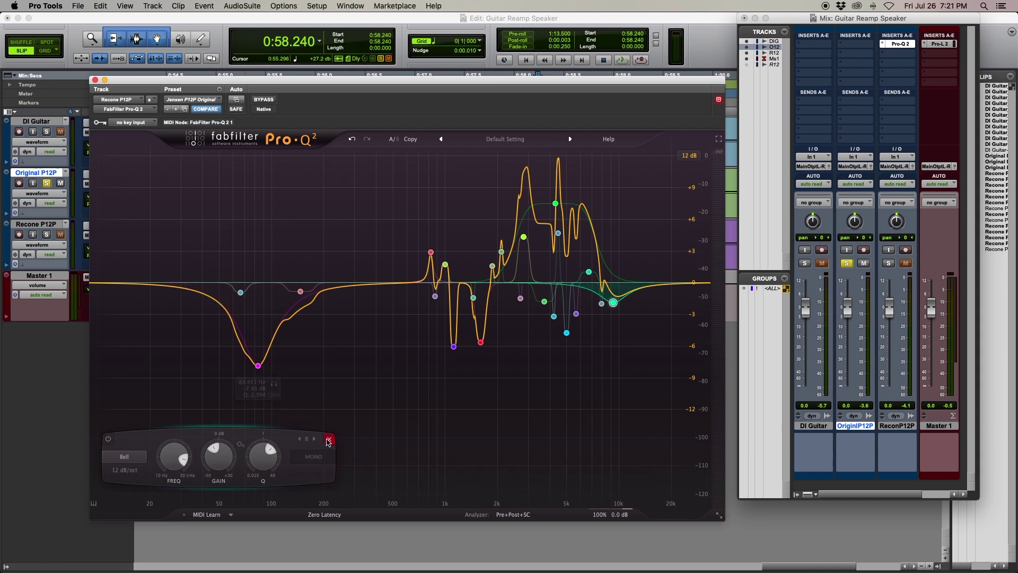